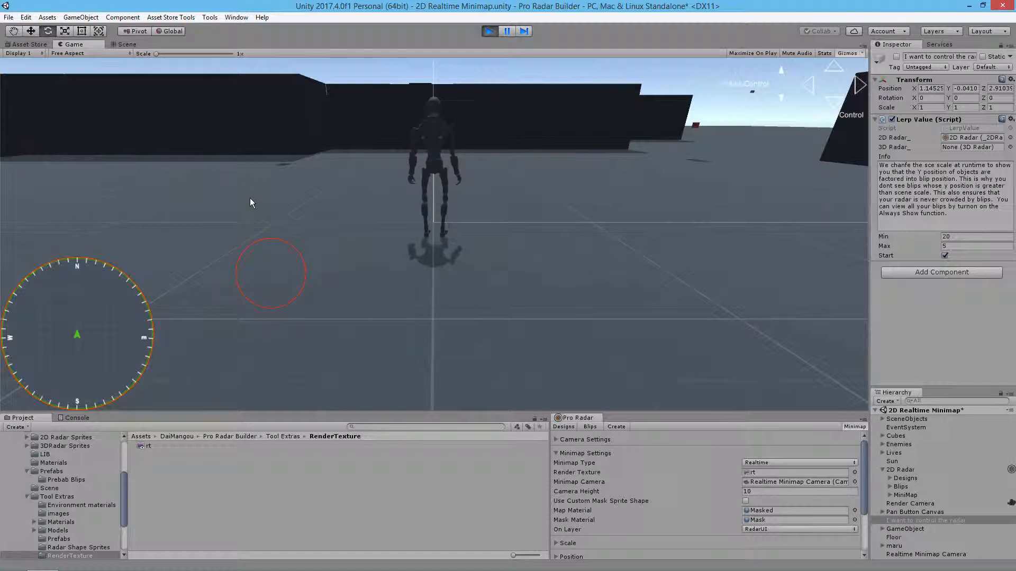
- Walk and turn the character around the running scene to observe how the realtime minimap follows it
key(w)
key(d)
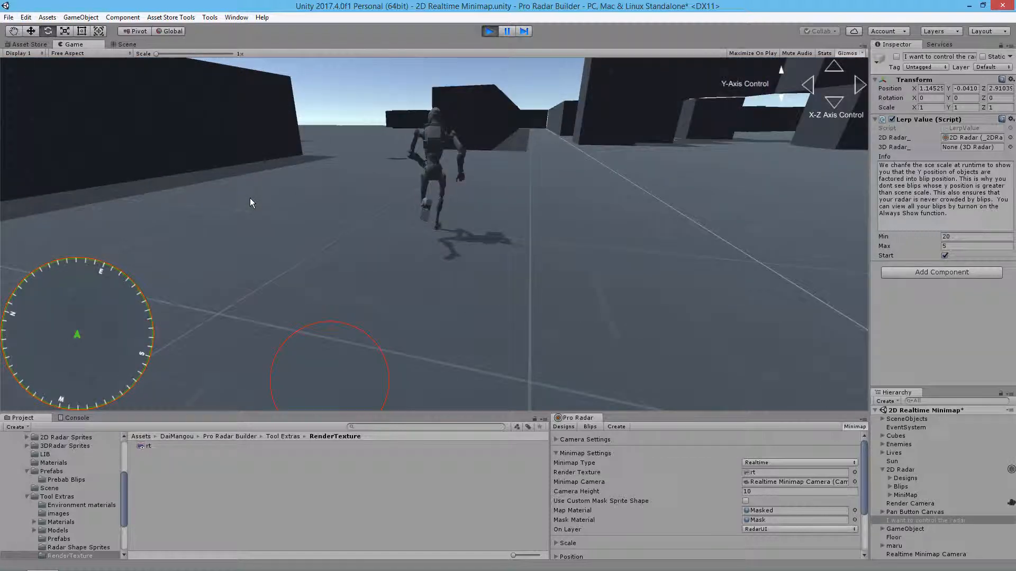
key(a)
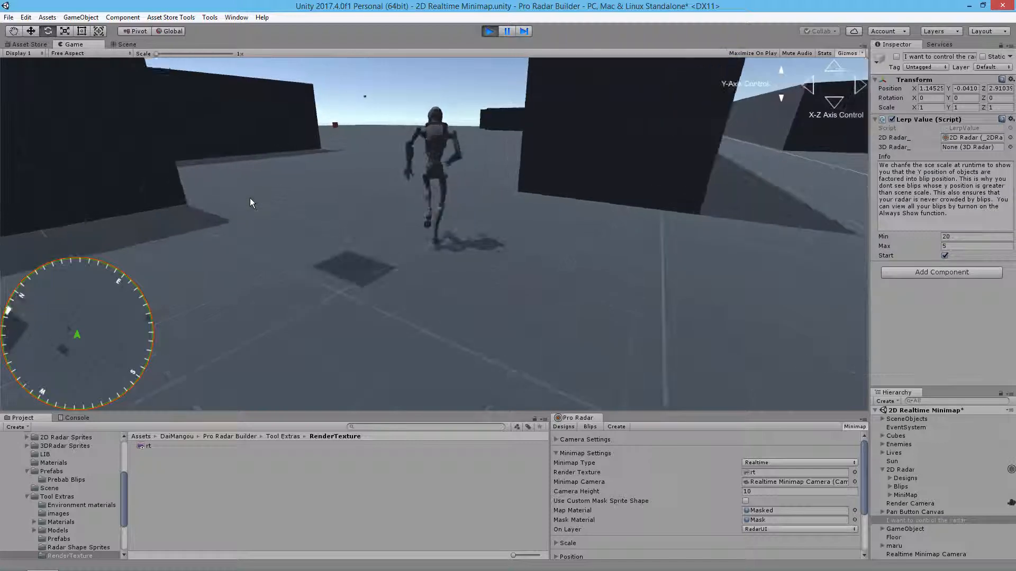
key(a)
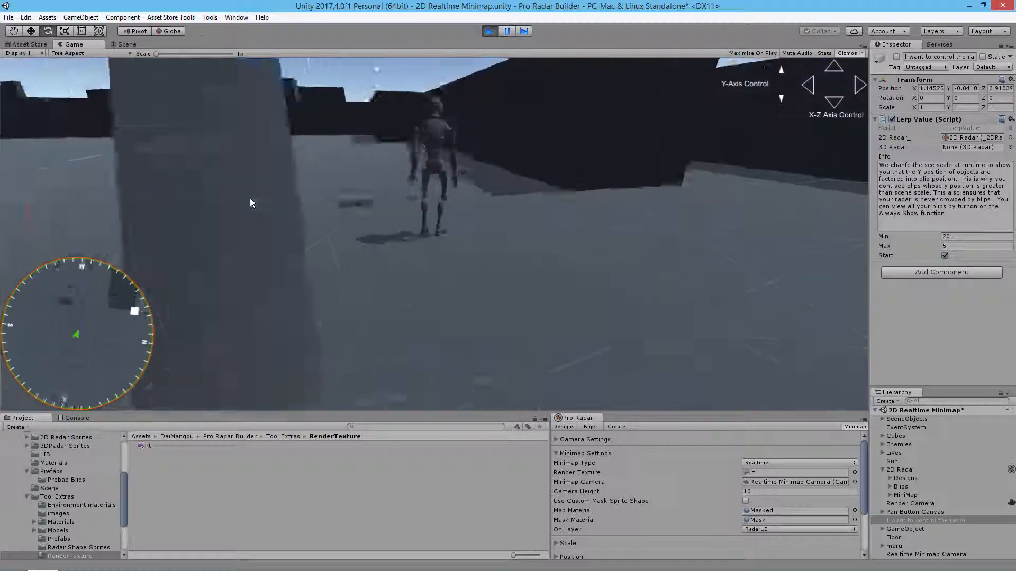
key(d)
key(a)
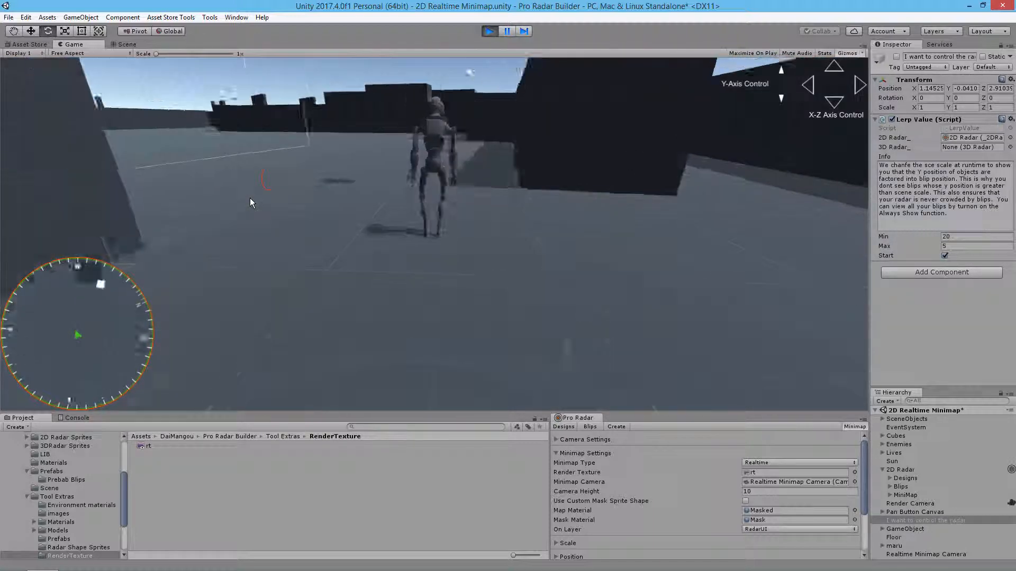
key(a)
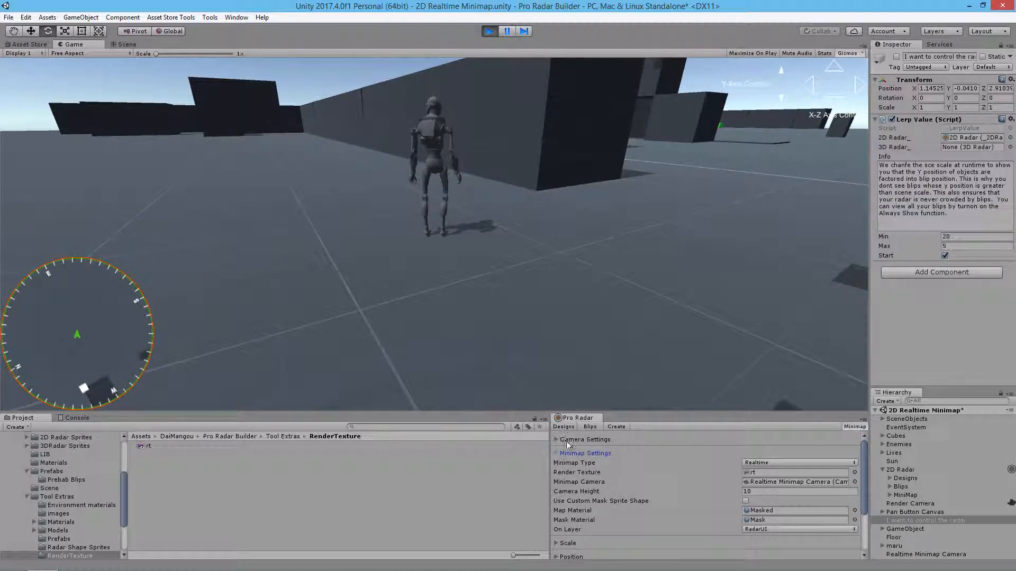
- Set the radar's Scene Scale to 14.2 in the Scale settings while the scene is running
click(555, 453)
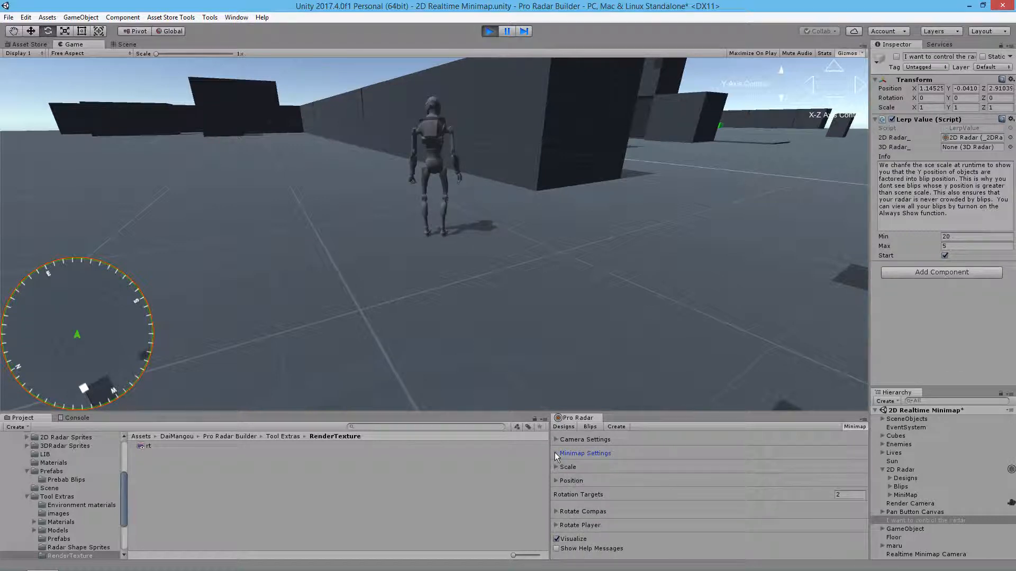
click(557, 468)
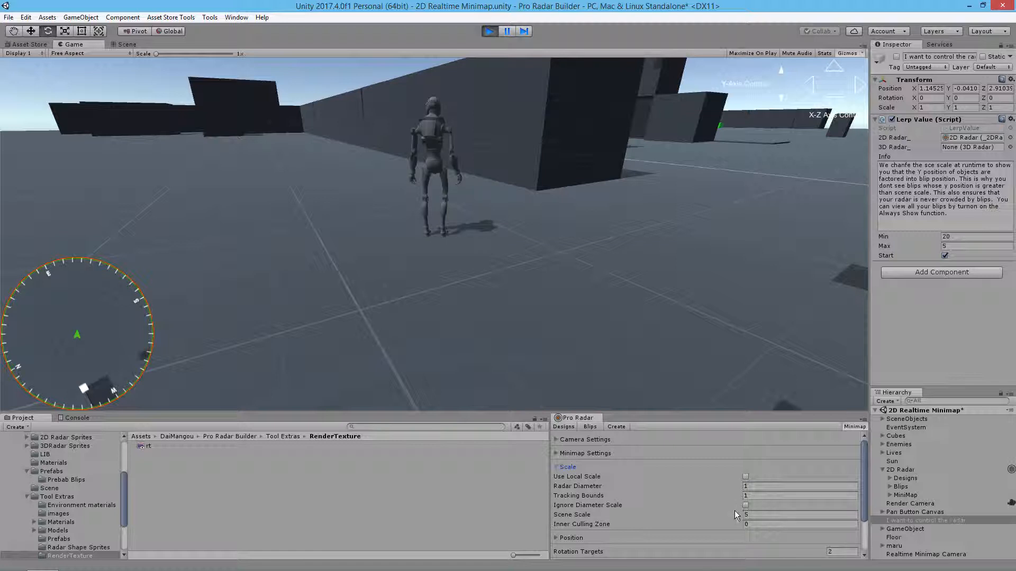
click(750, 516)
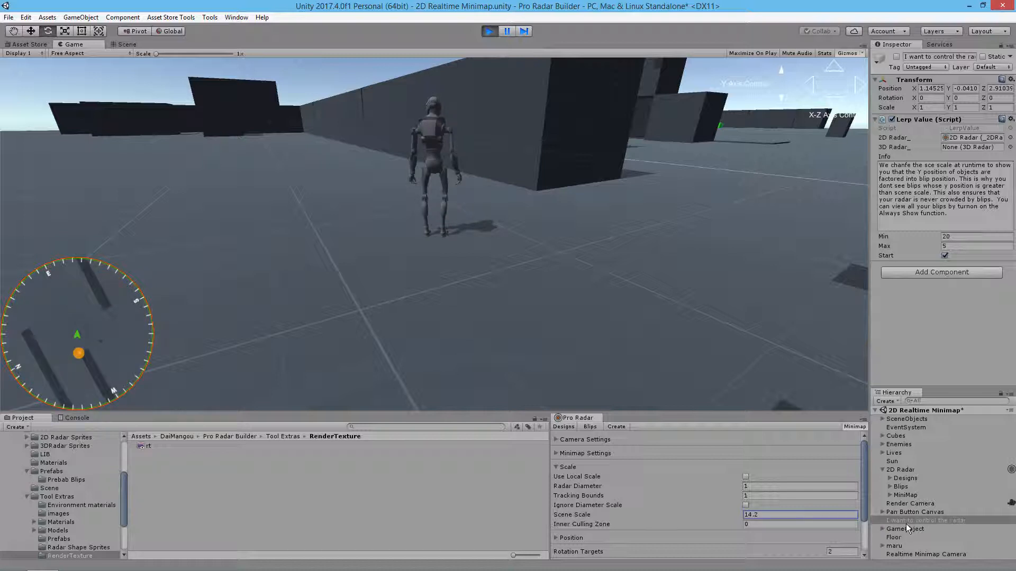
- Run the character between the walls to examine the minimap and blips at the new scene scale
click(432, 260)
key(d)
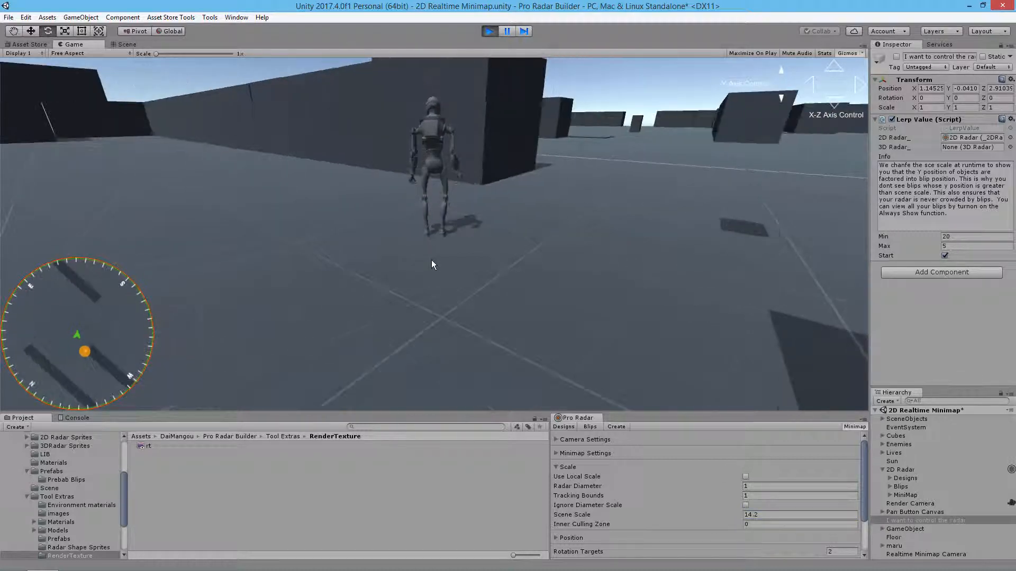
key(w)
key(d)
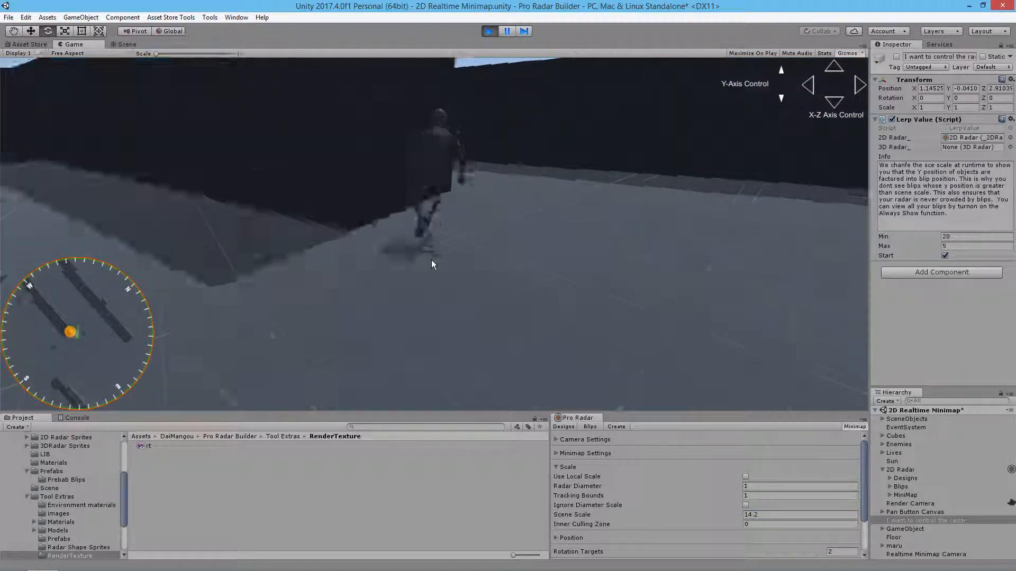
key(w)
key(a)
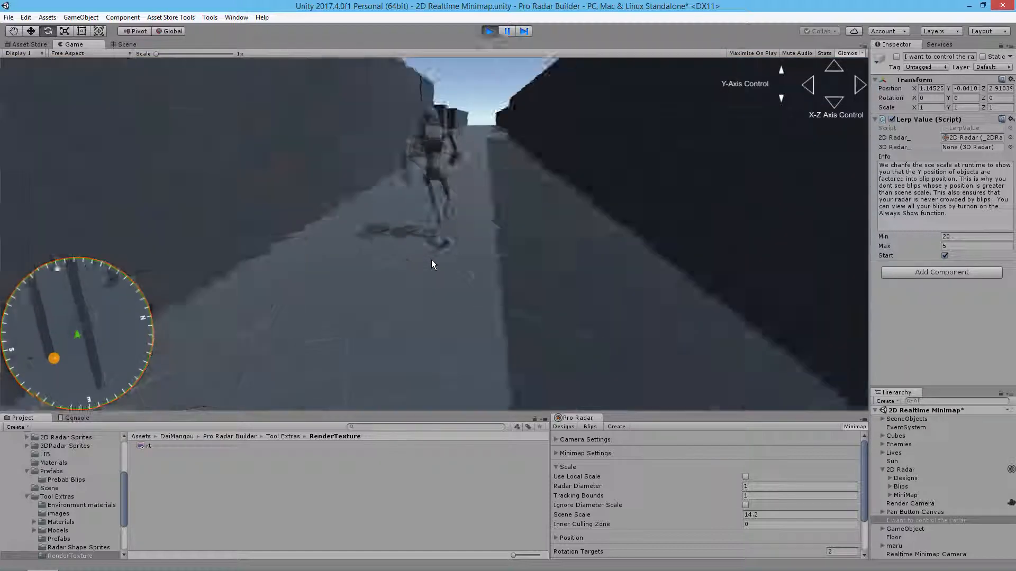
key(w)
key(d)
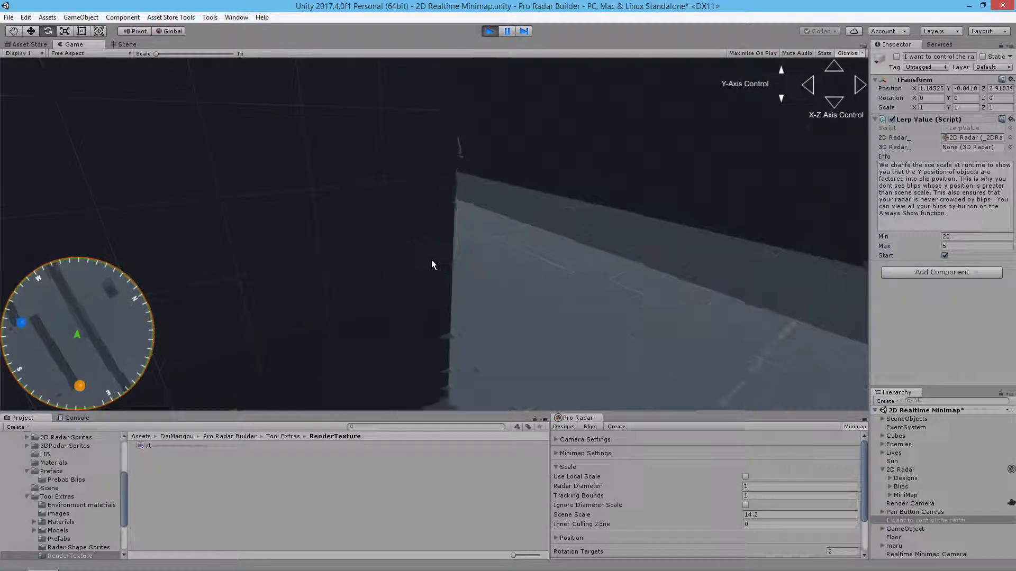
key(a)
key(w)
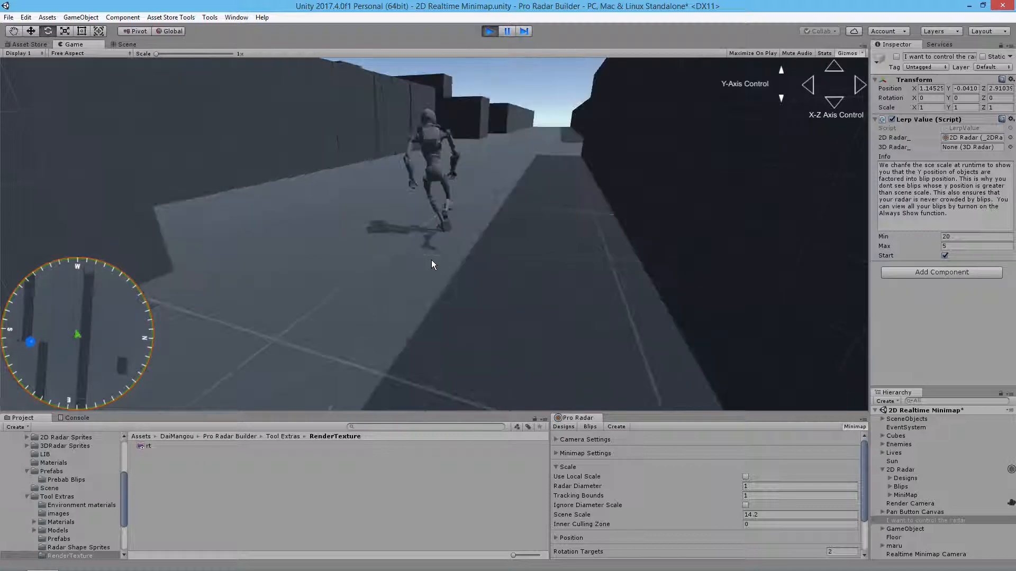
key(a)
key(d)
key(w)
key(d)
key(a)
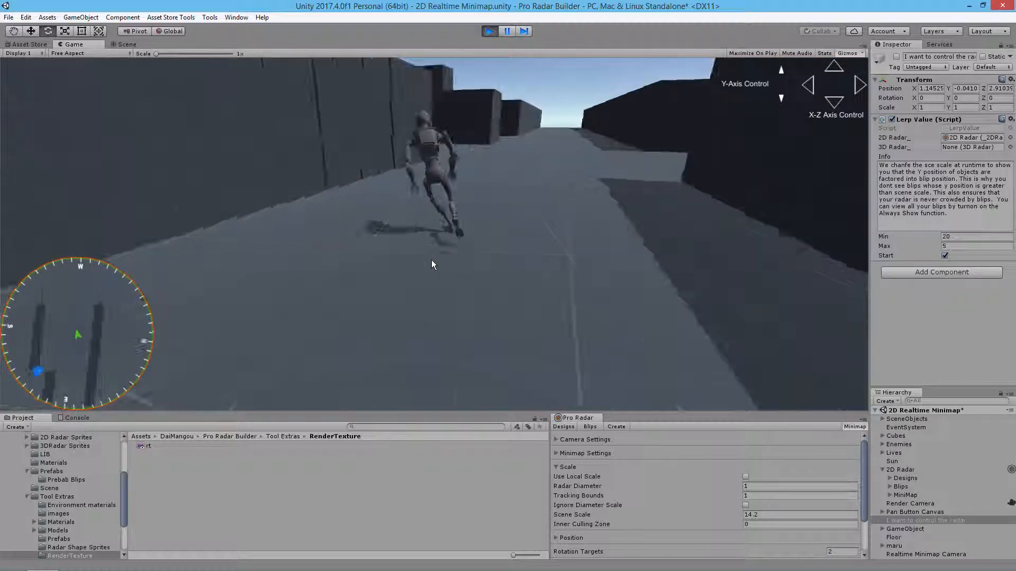
key(d)
key(w)
key(a)
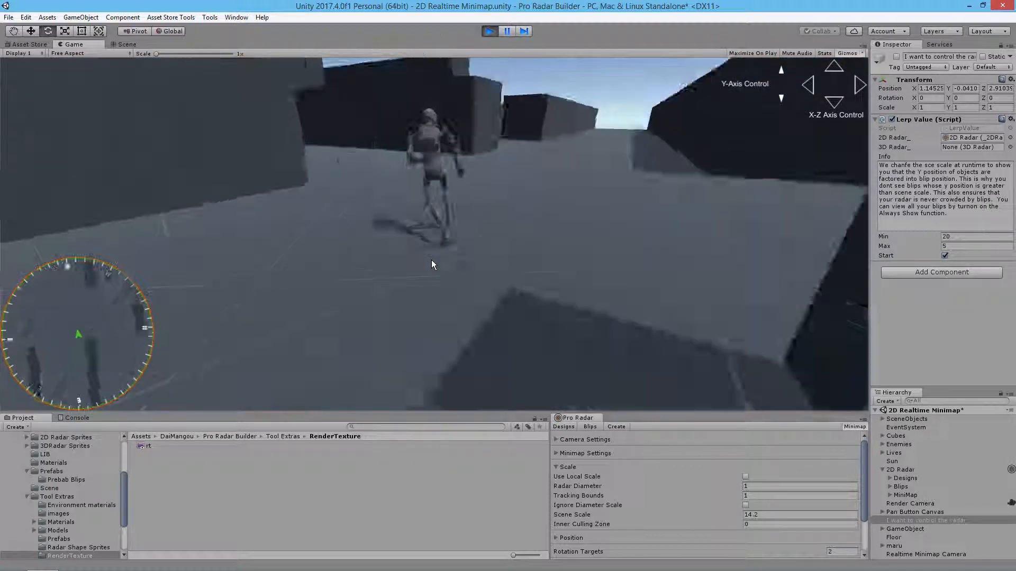
key(w)
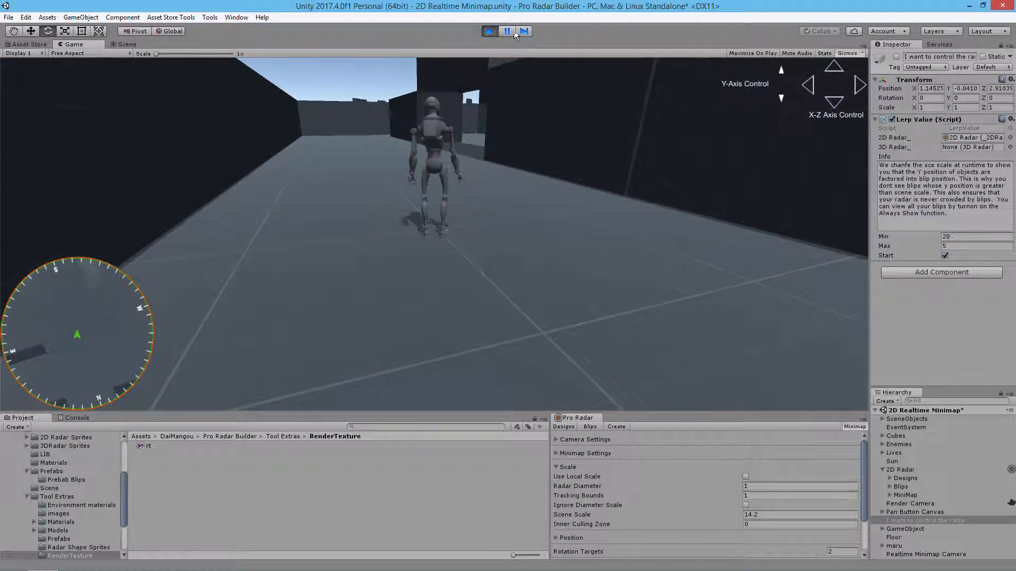
- Exit play mode and delete the Realtime Minimap Camera from the scene
click(490, 31)
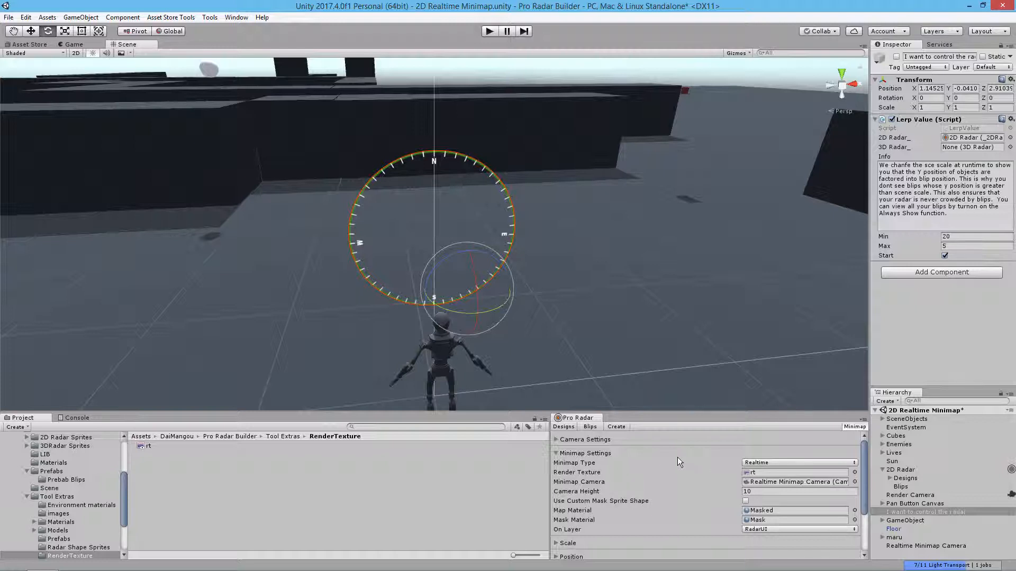
click(892, 546)
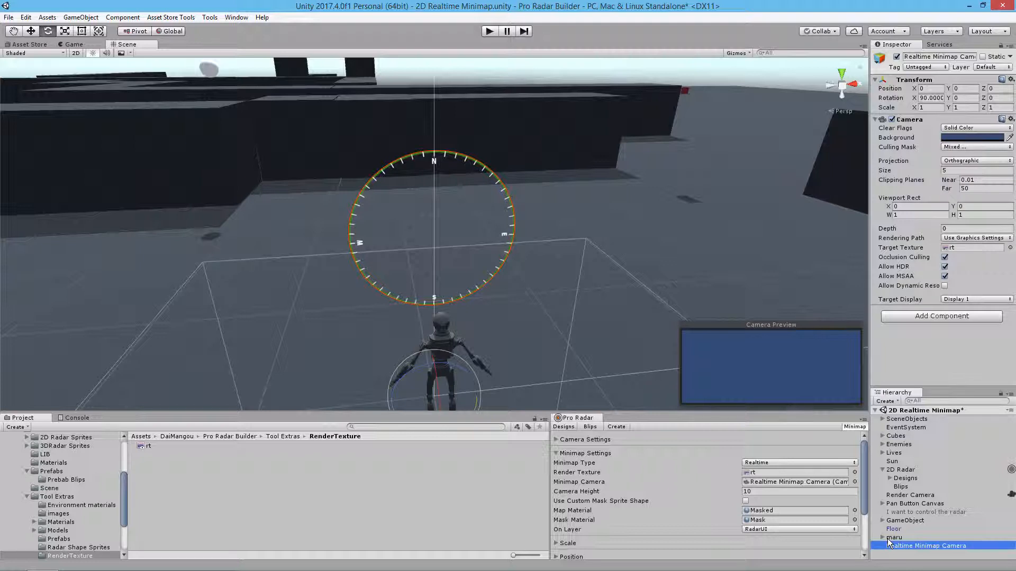
key(Delete)
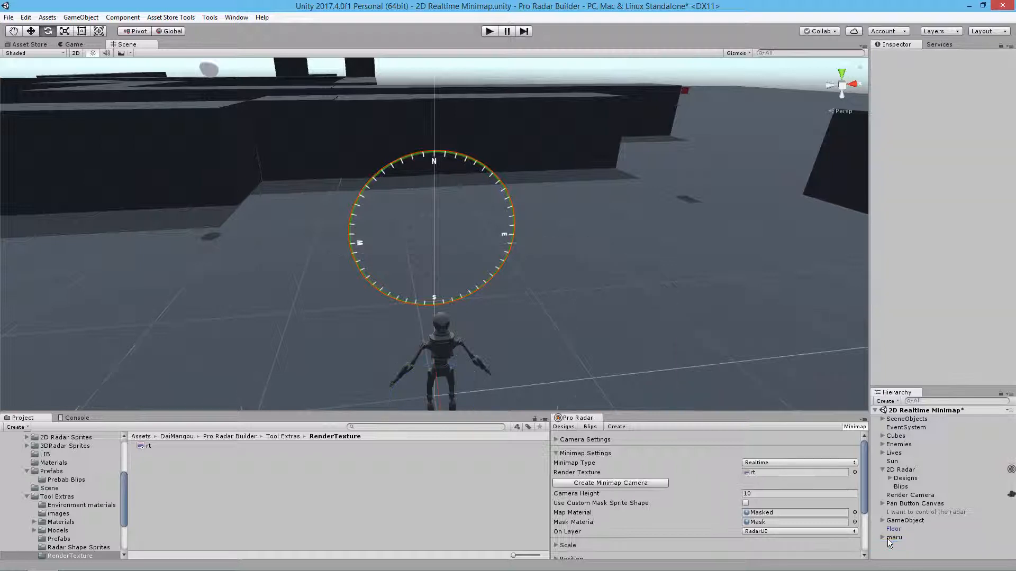
- Clear the minimap's render texture to None and set its layer to Default
click(855, 472)
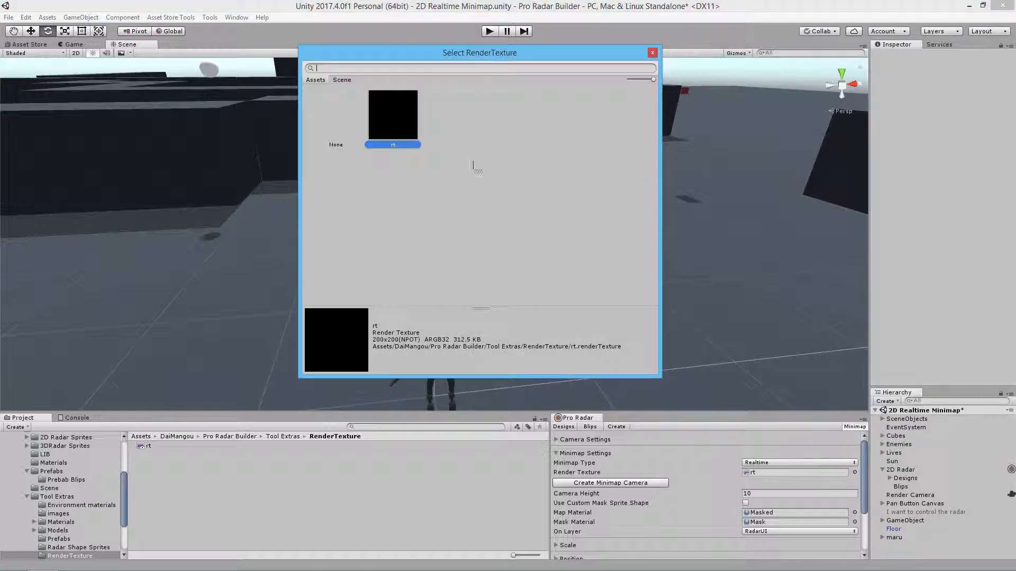
click(331, 110)
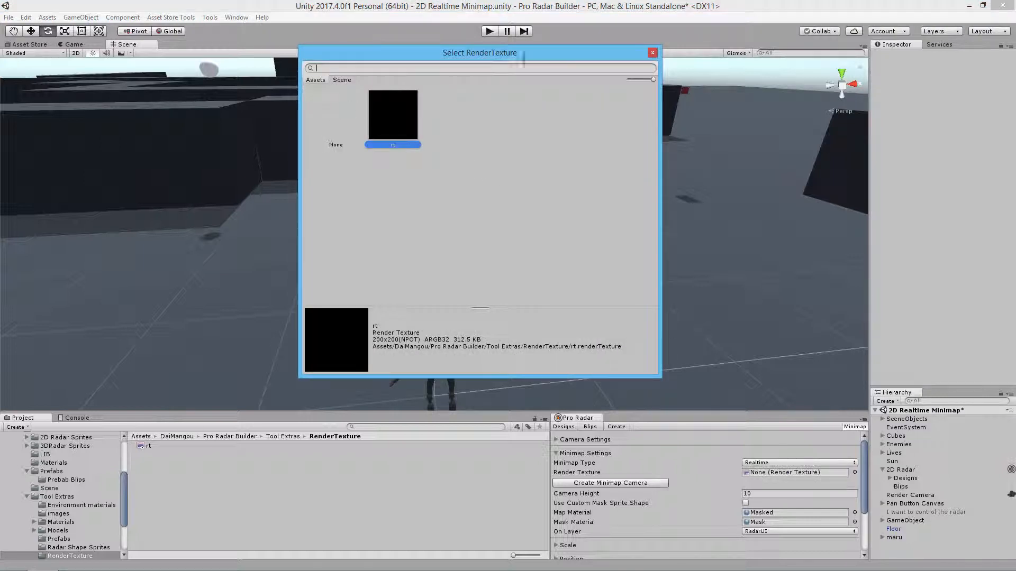
click(655, 53)
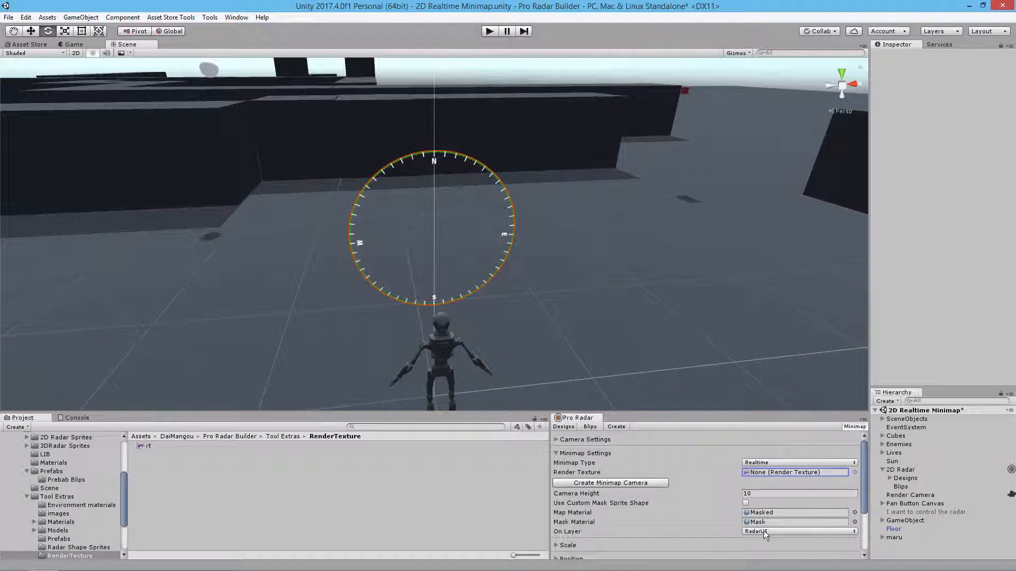
click(766, 530)
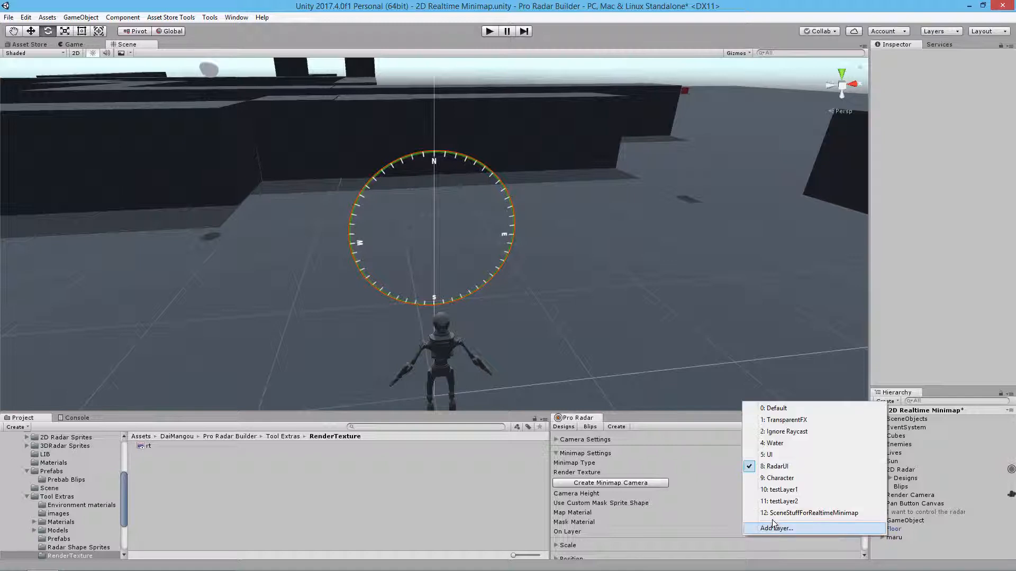
click(775, 407)
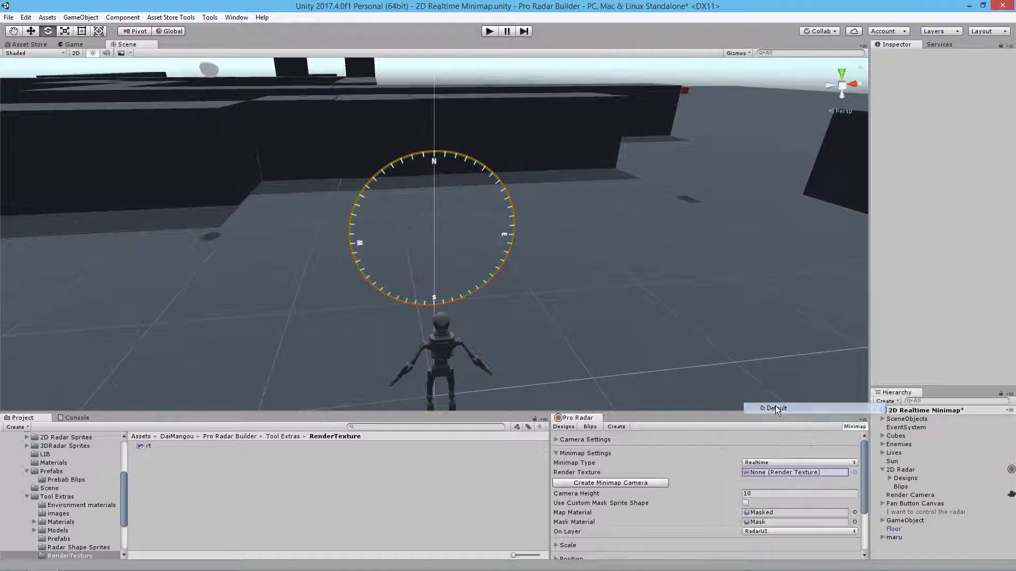
- Clear both the map material and the mask material of the minimap to None
click(854, 513)
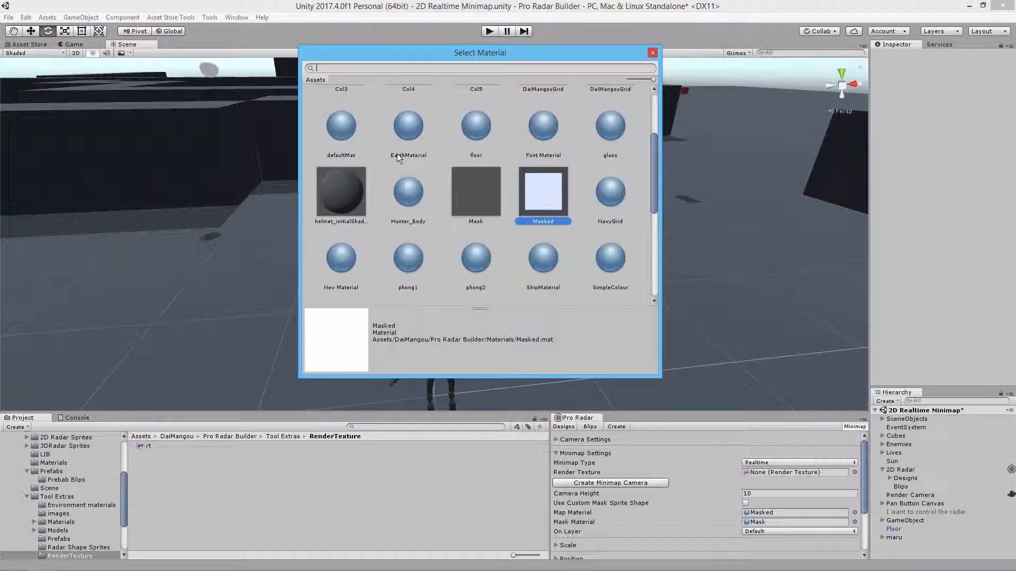
click(340, 112)
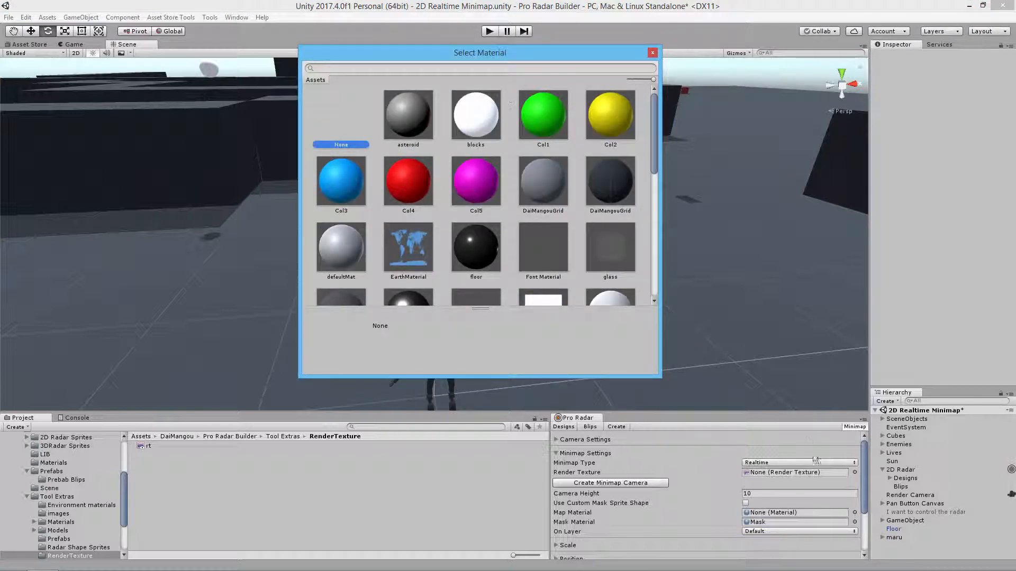
click(854, 523)
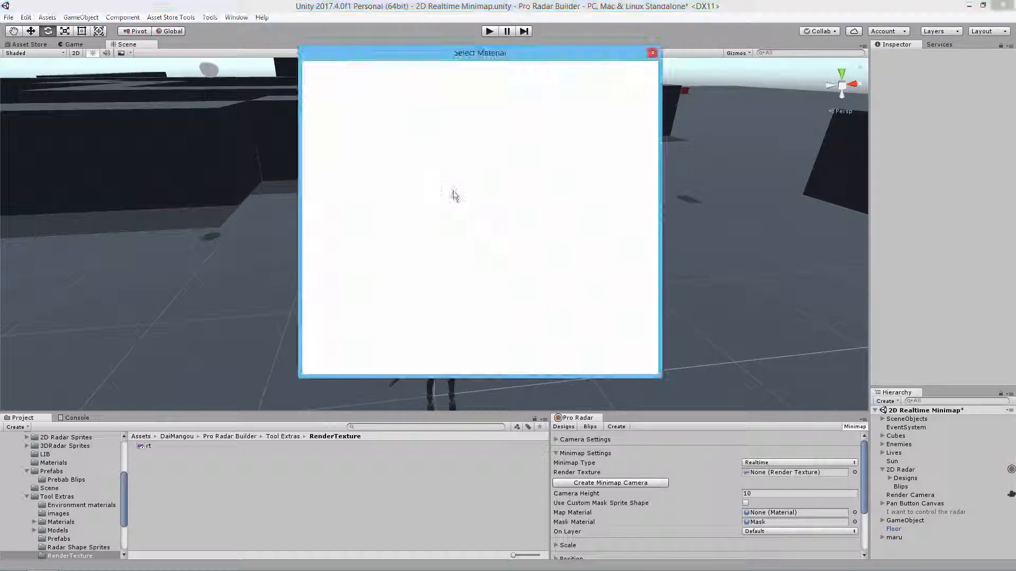
scroll(383, 148, up, 5)
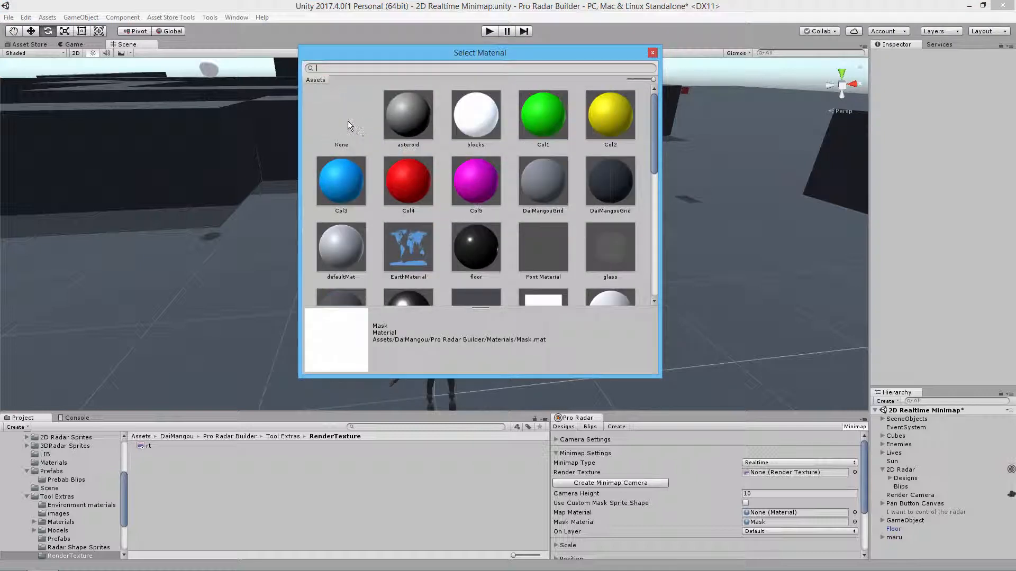
click(349, 122)
click(652, 53)
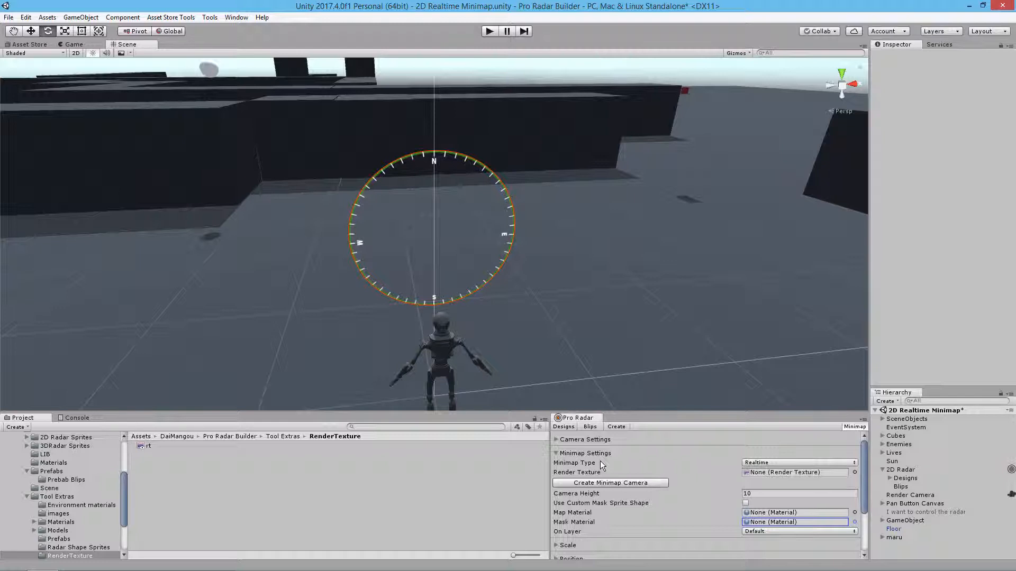
- Collapse the minimap settings and toggle the radar's minimap feature off and on again
click(557, 455)
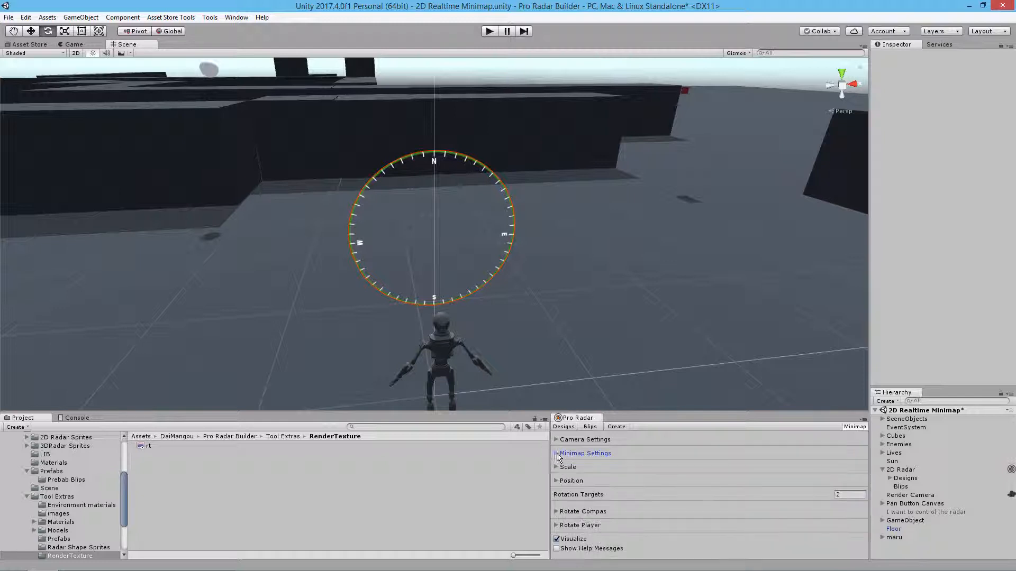
click(853, 427)
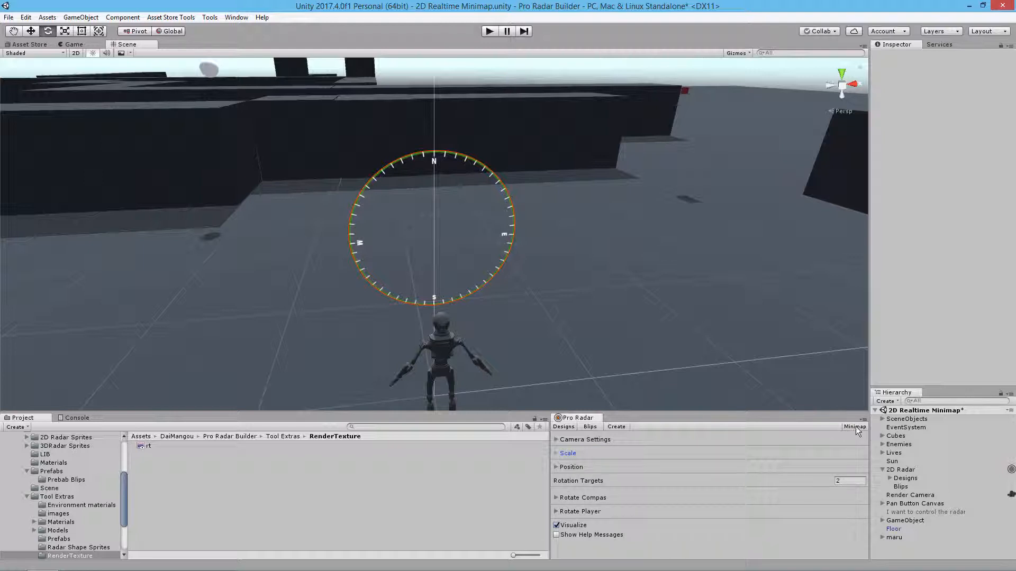
click(856, 426)
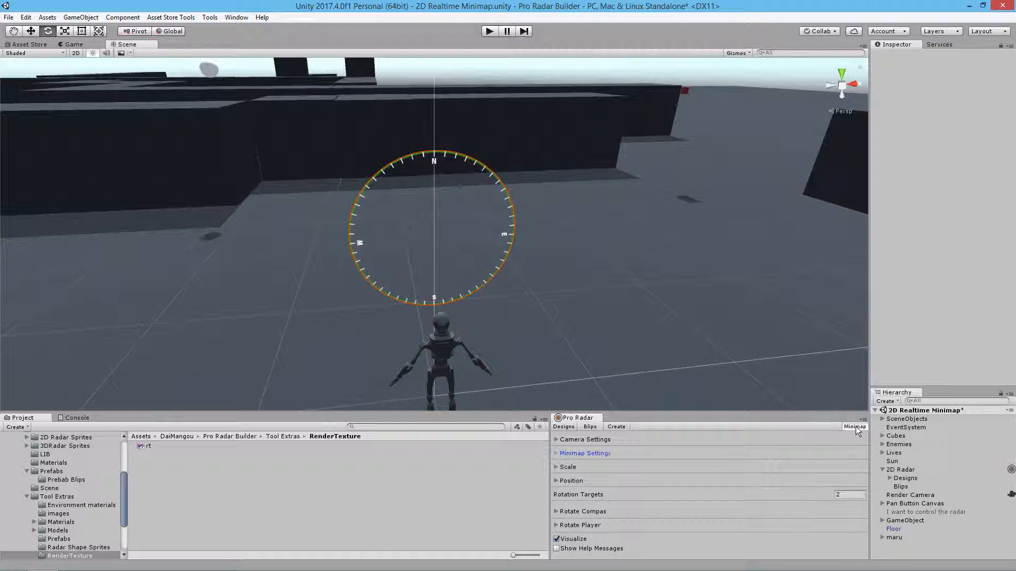
- Expand the minimap settings and review the available minimap types, keeping Realtime selected
click(556, 455)
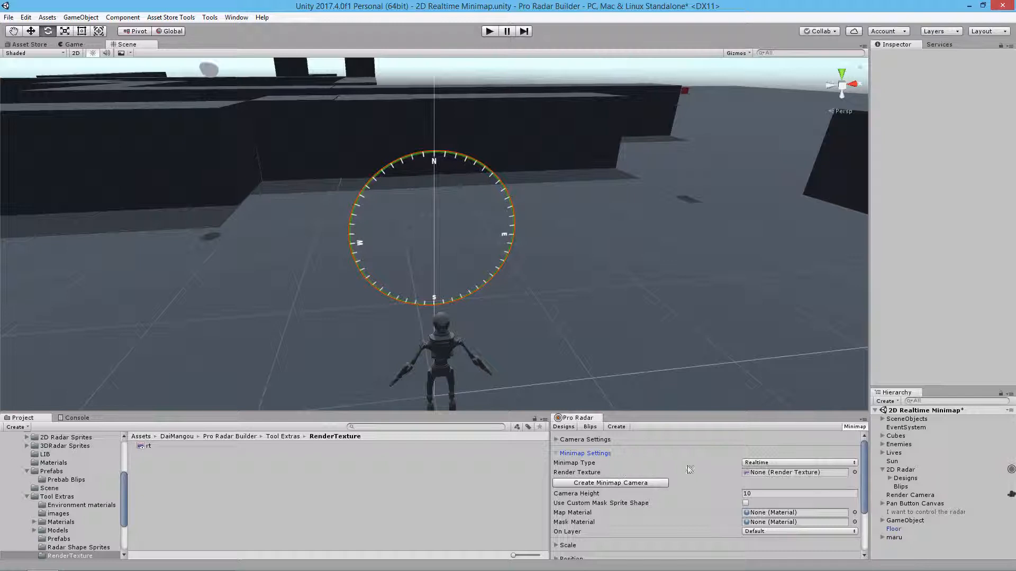
click(774, 463)
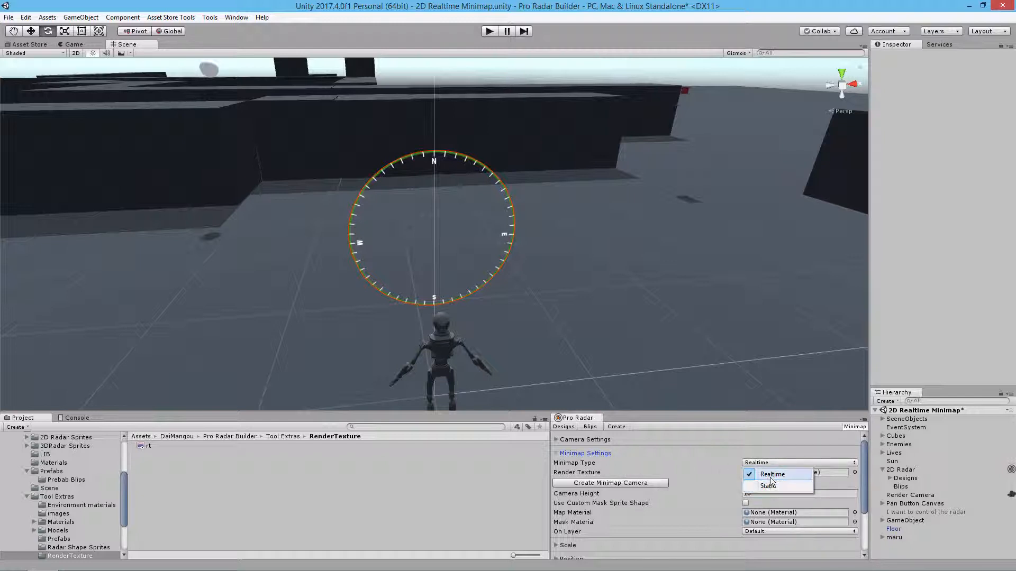
click(608, 467)
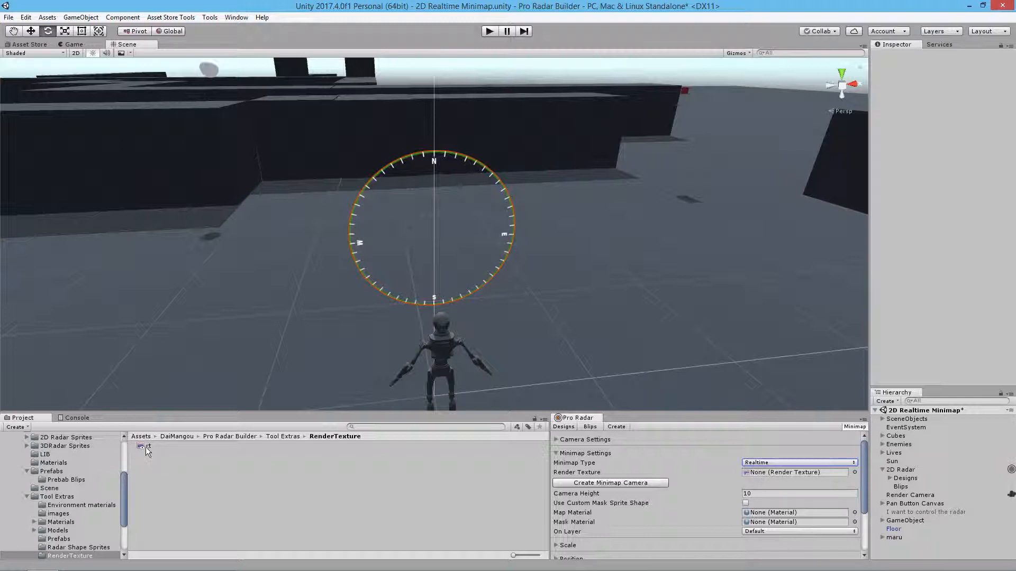
- Assign the rt render texture to the minimap and create its minimap camera, selecting that camera for inspection
drag(141, 445, 779, 477)
click(588, 482)
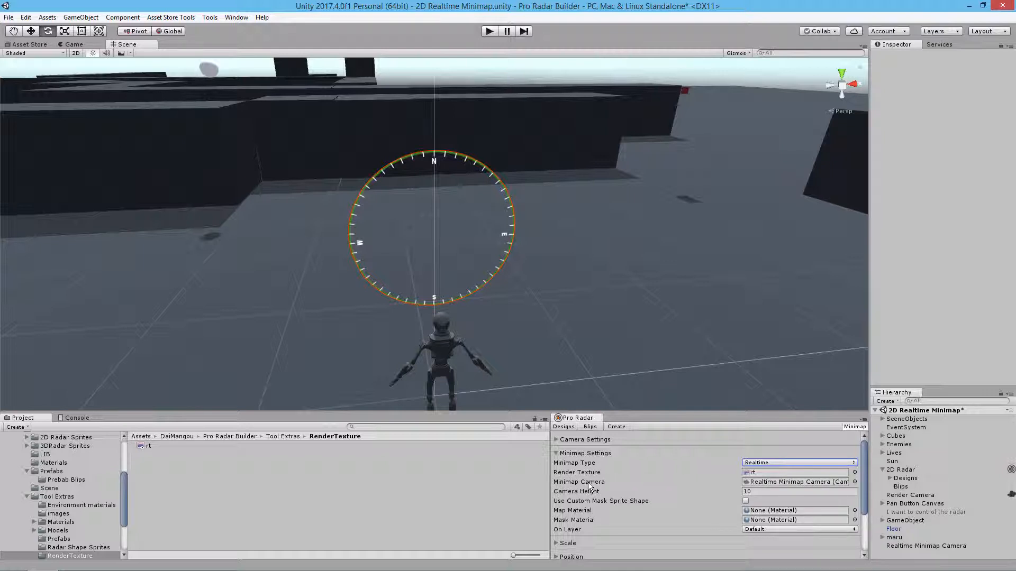
click(760, 481)
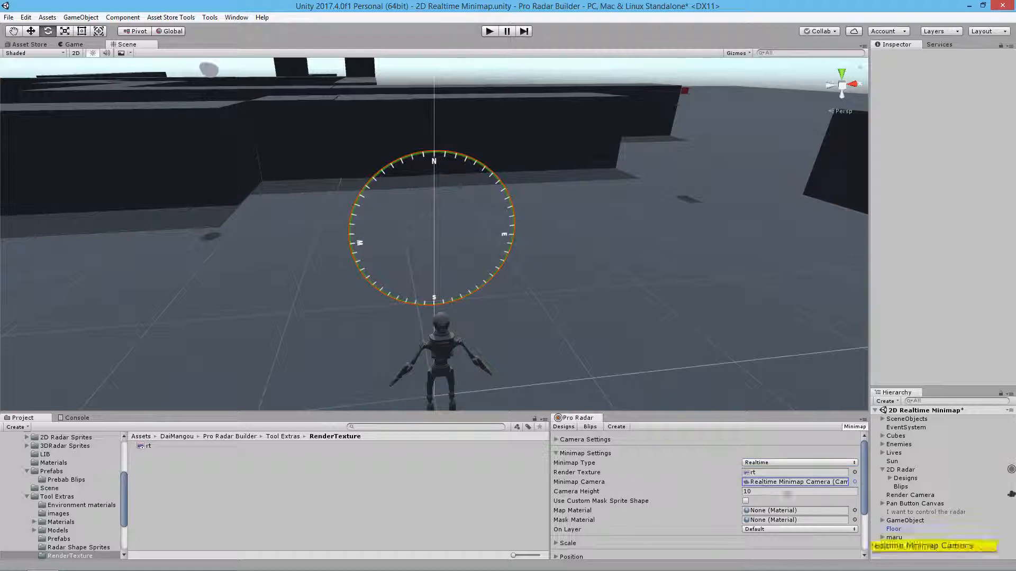
click(907, 545)
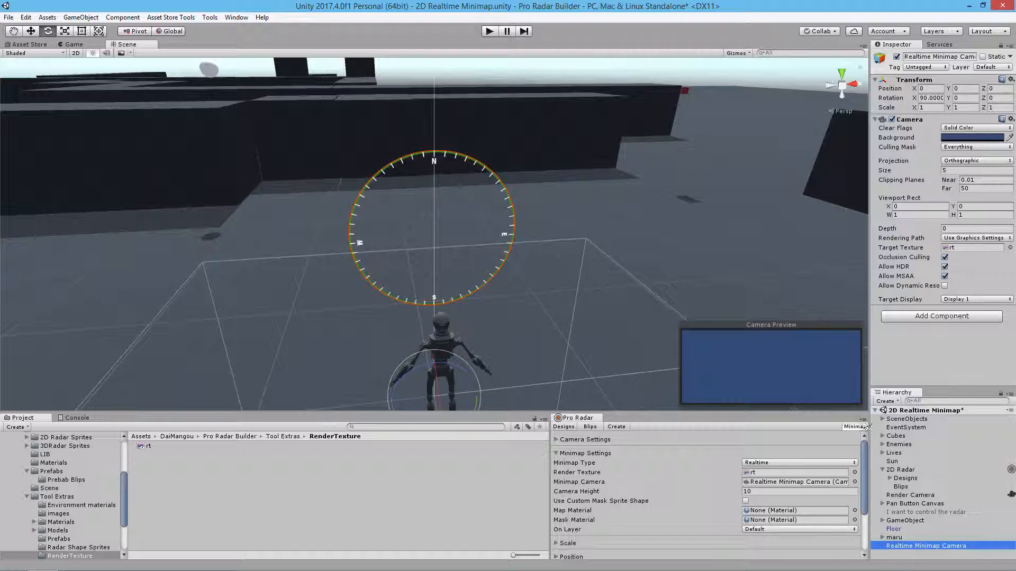
click(758, 492)
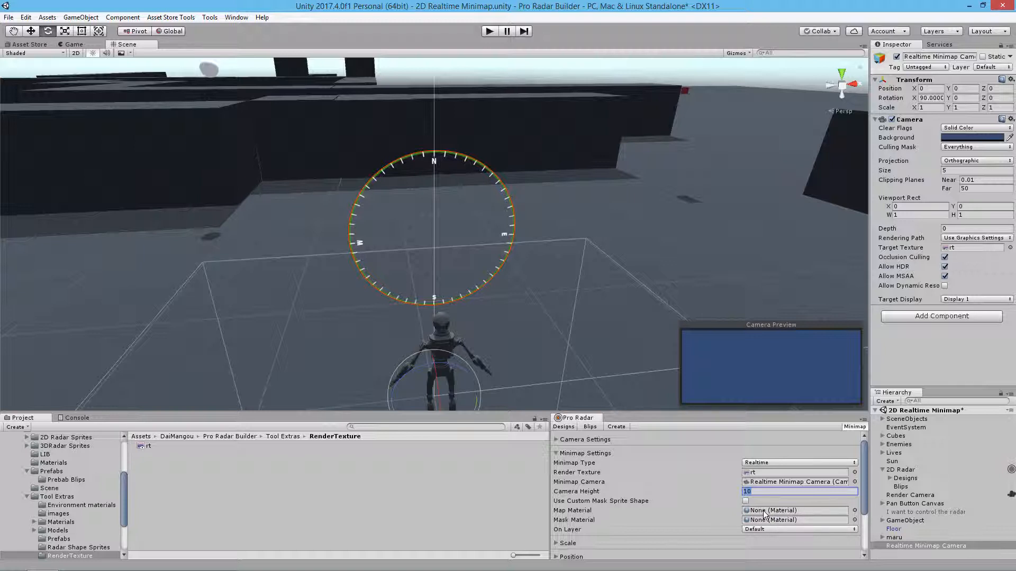
- Set the minimap's map material to Masked
click(854, 511)
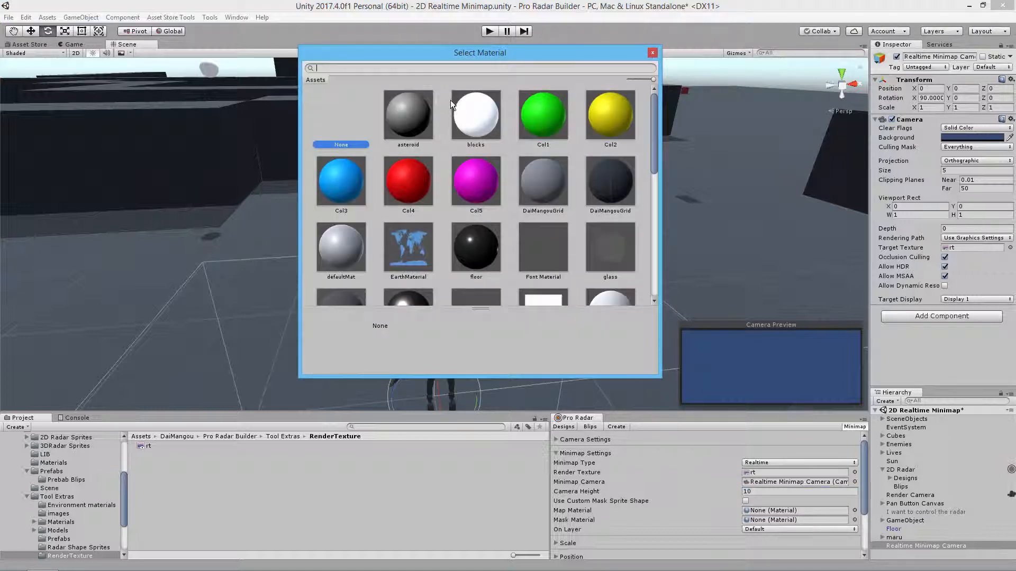
text(mask)
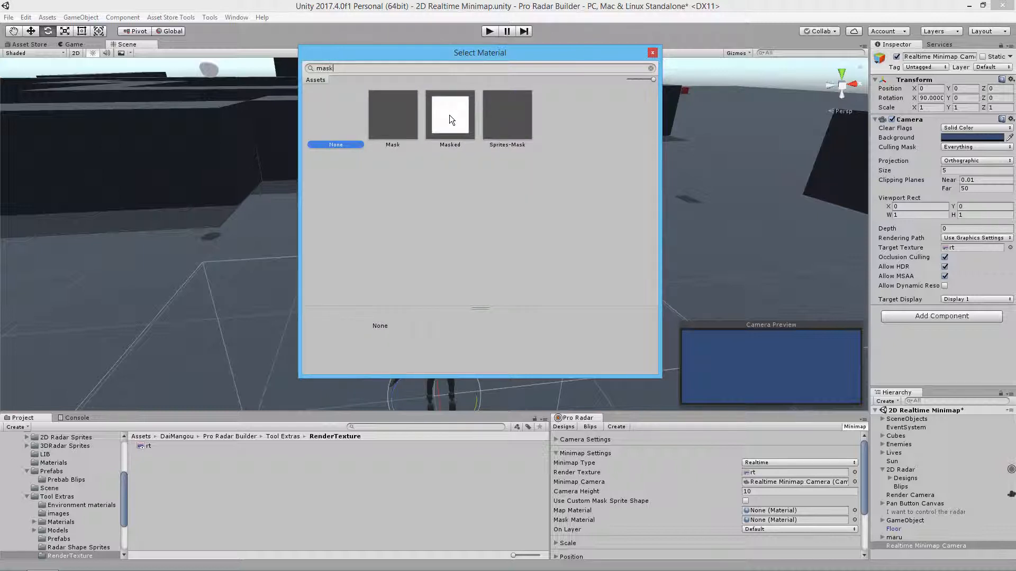
click(451, 115)
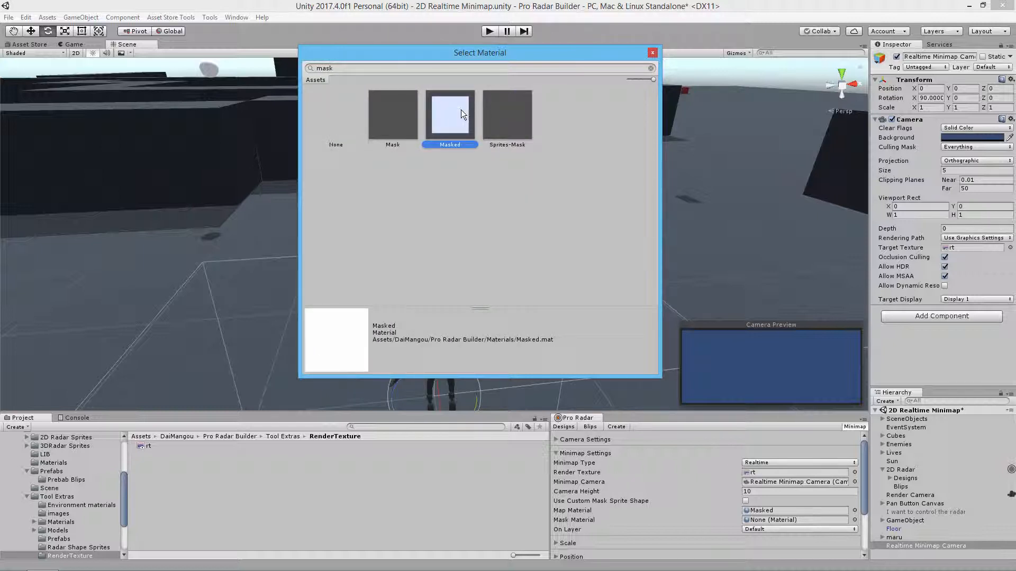
double_click(451, 115)
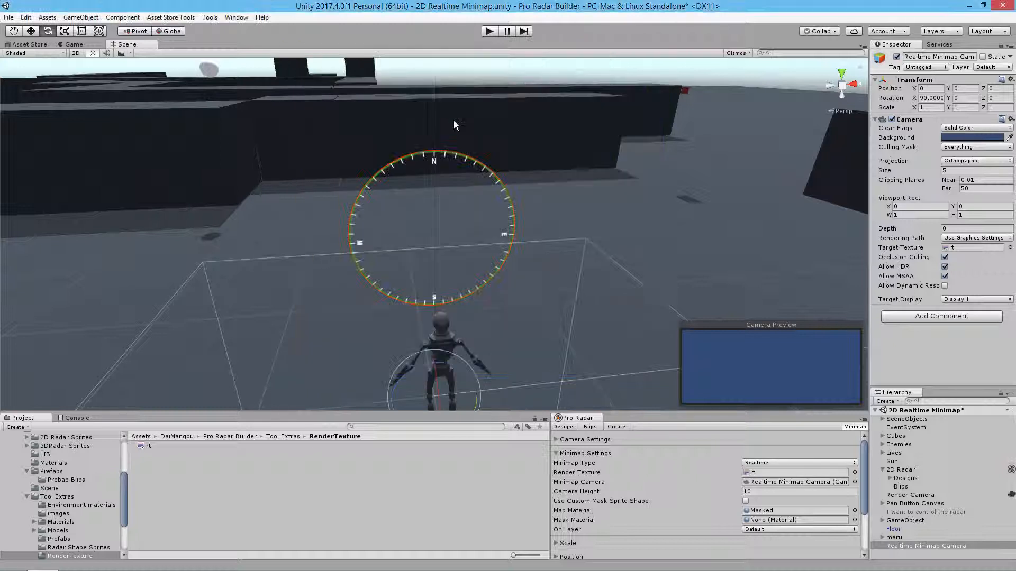
- Set the minimap's mask material to Mask and its layer to RadarUI
click(855, 519)
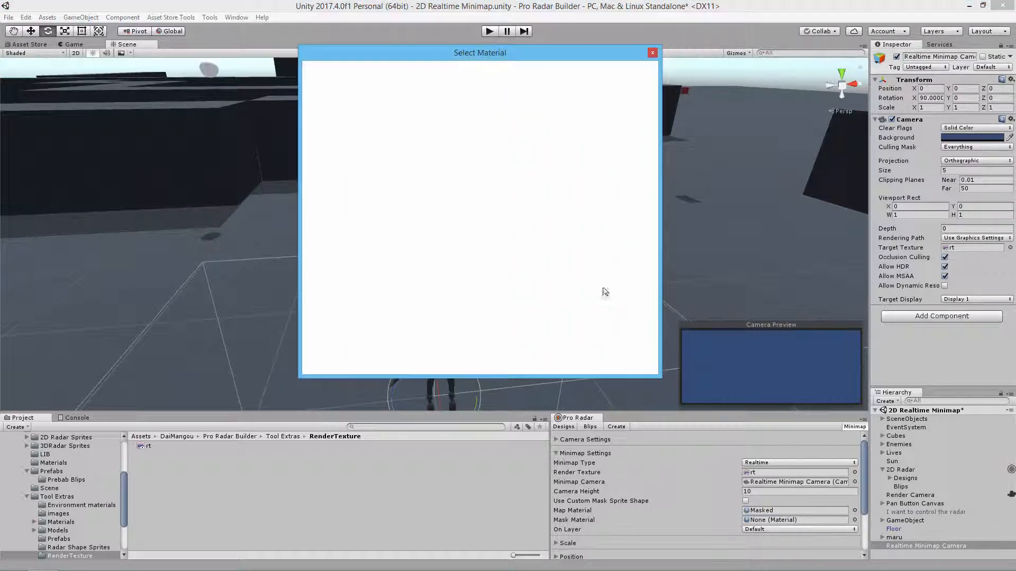
scroll(480, 212, down, 3)
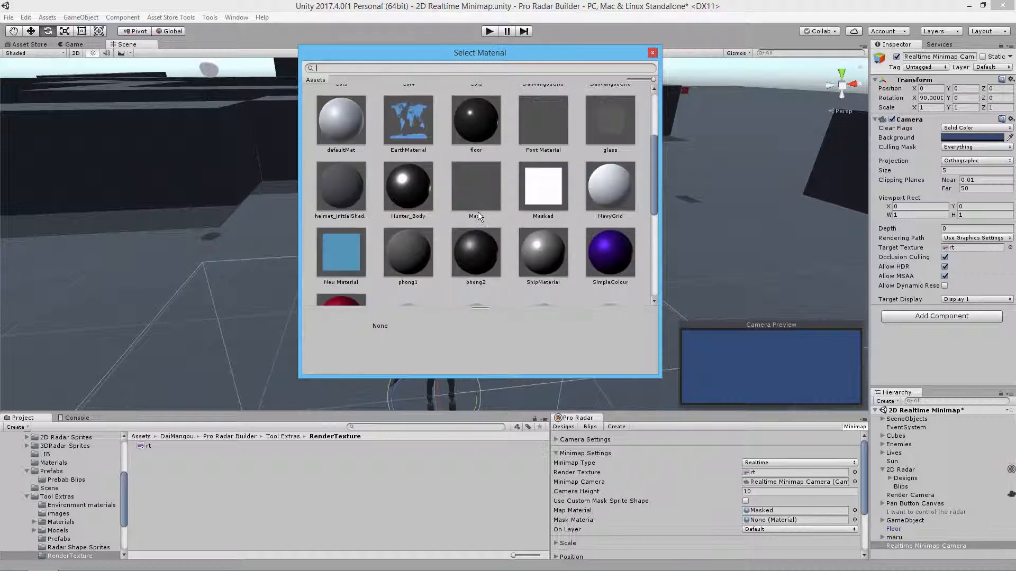
scroll(475, 220, down, 5)
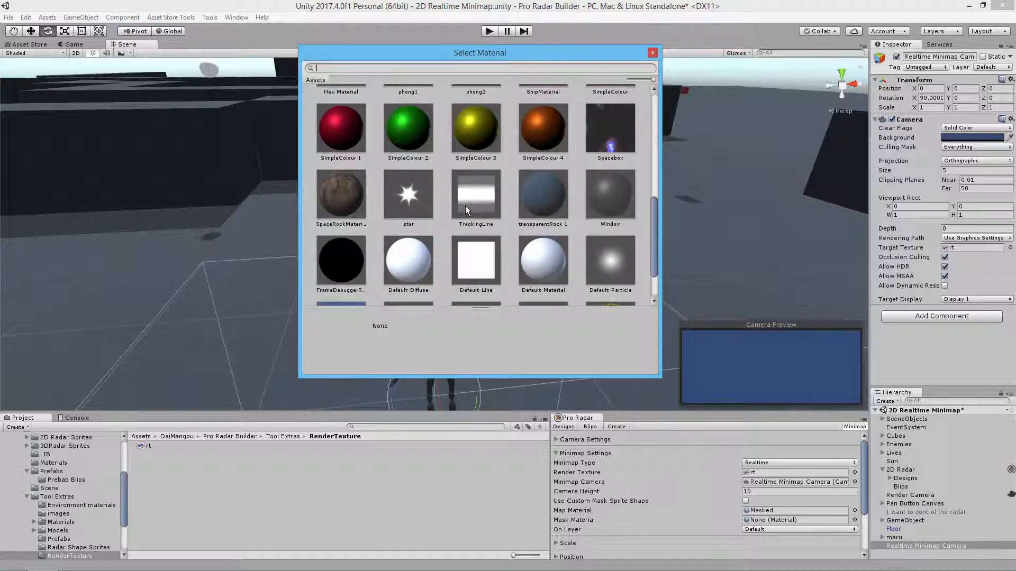
text(mask)
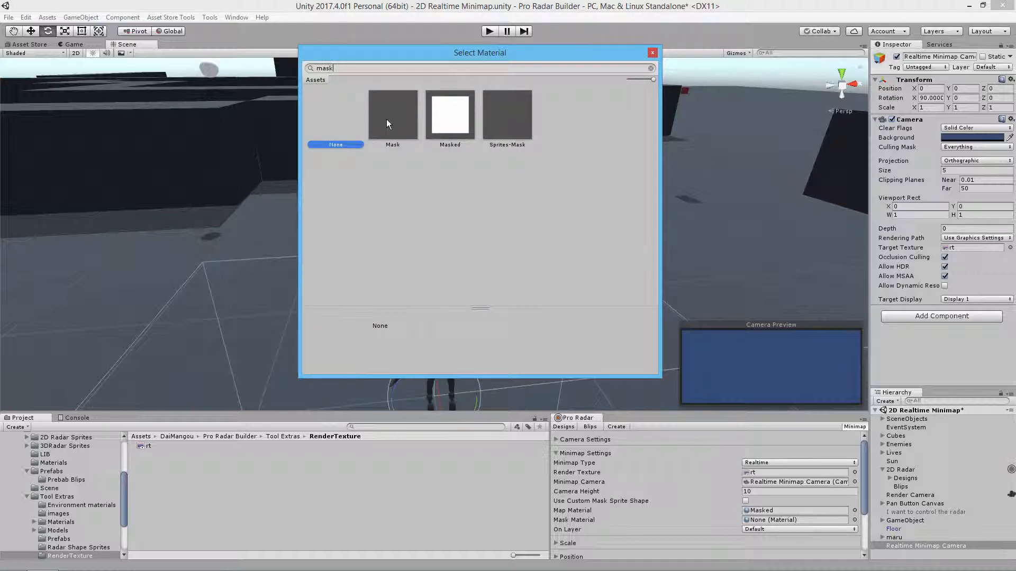
click(387, 122)
double_click(386, 119)
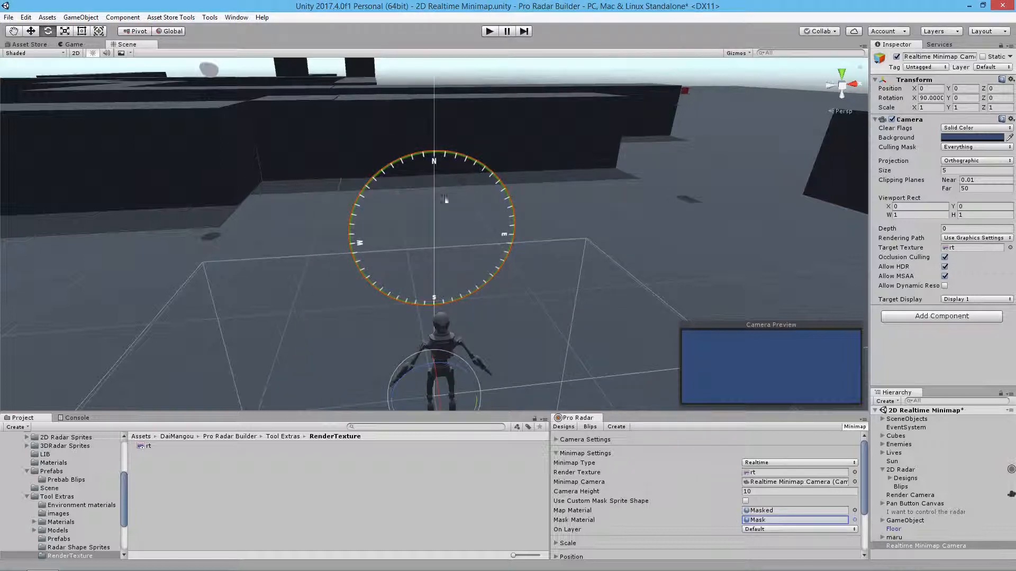
click(757, 530)
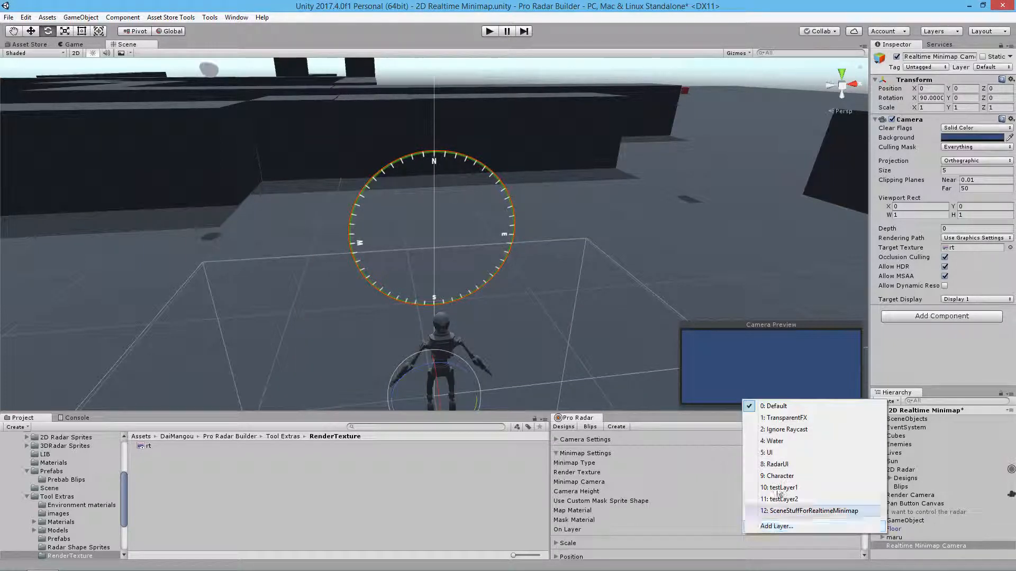
click(777, 464)
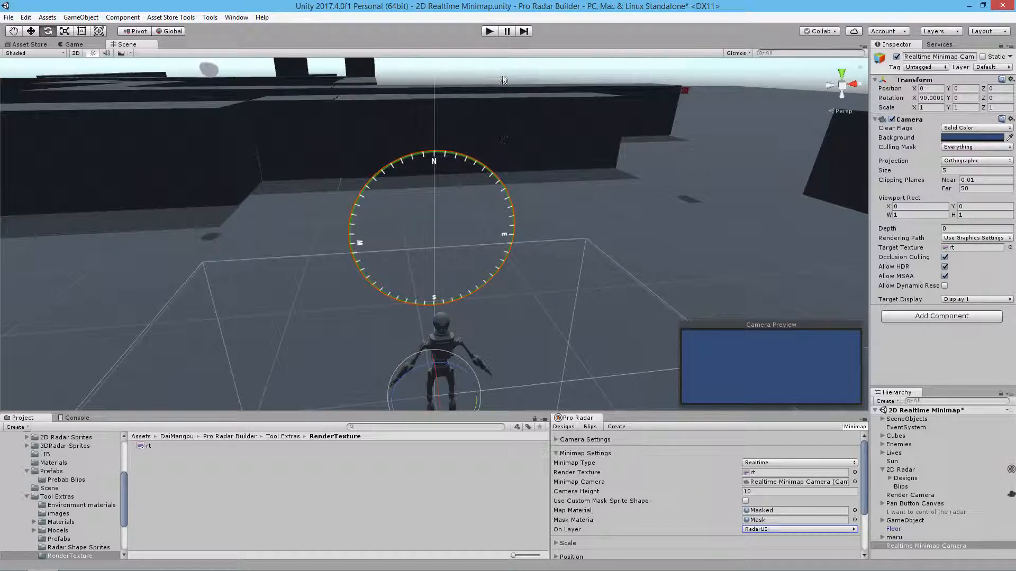
- Run the scene and set the radar's scene scale to 21.08
click(489, 32)
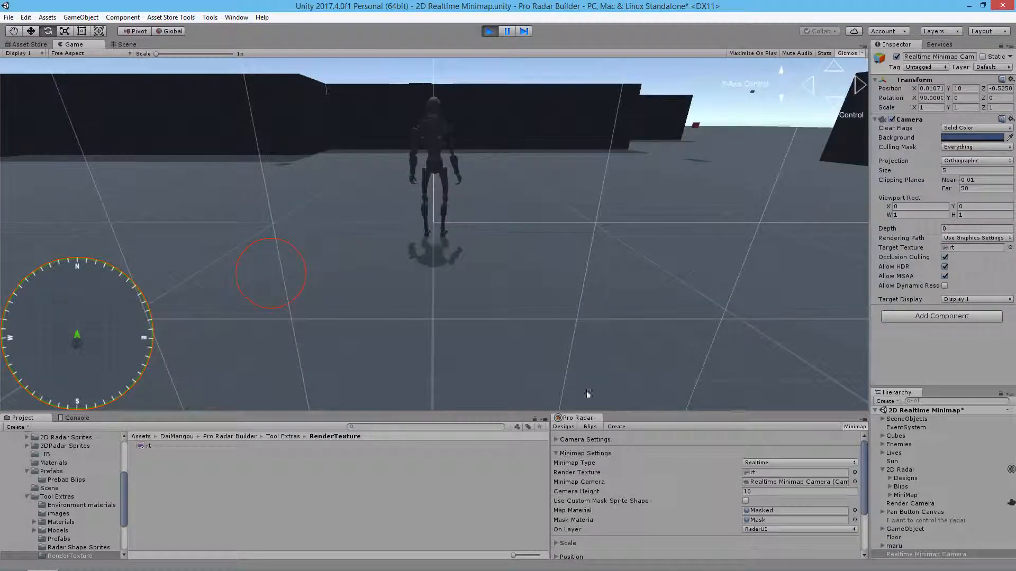
scroll(565, 471, down, 3)
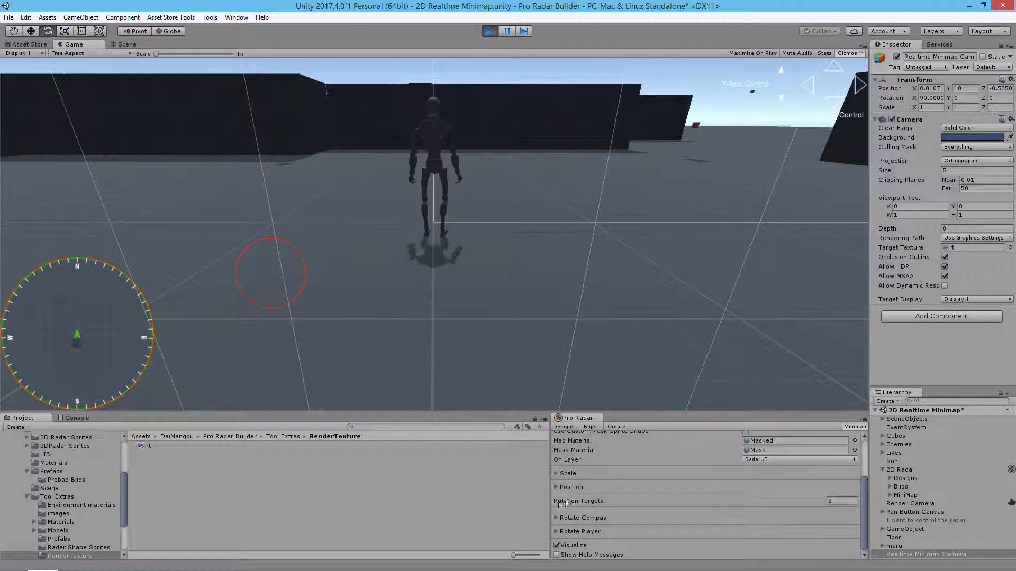
click(557, 473)
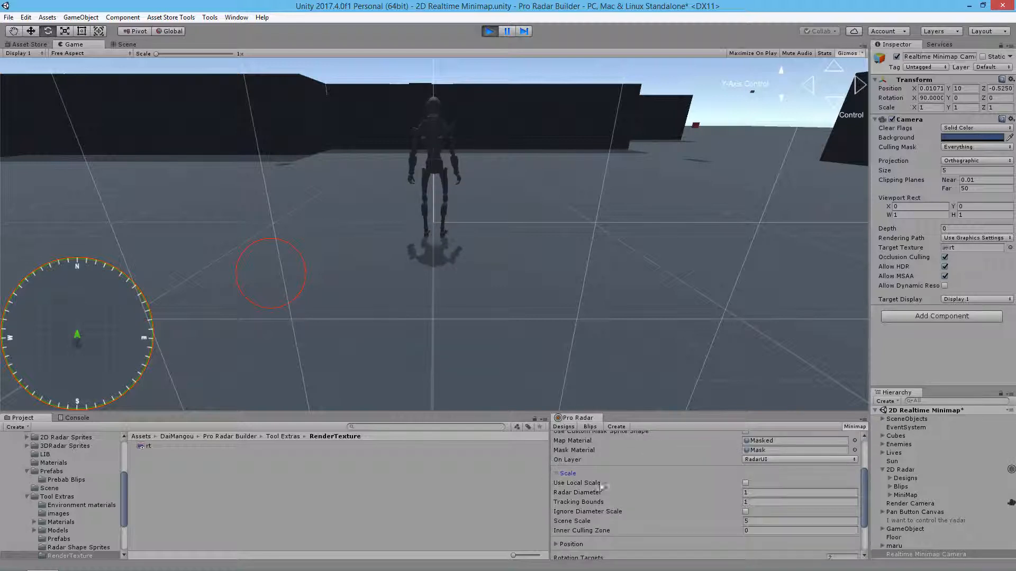
click(744, 521)
text(10.52)
drag(941, 524, 37, 524)
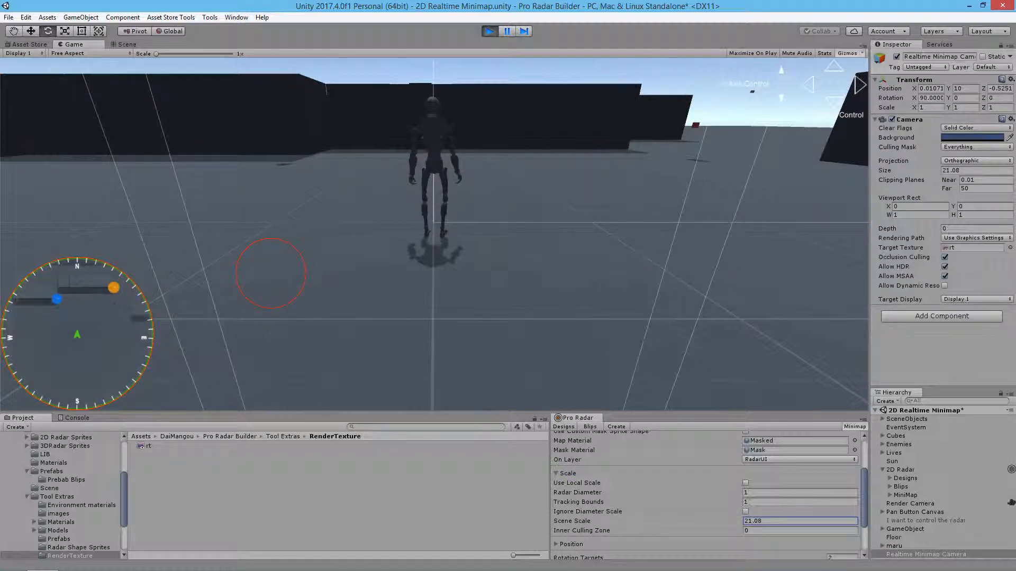
- Walk the character forward and turn it to test the realtime minimap, and stop the running scene
click(85, 189)
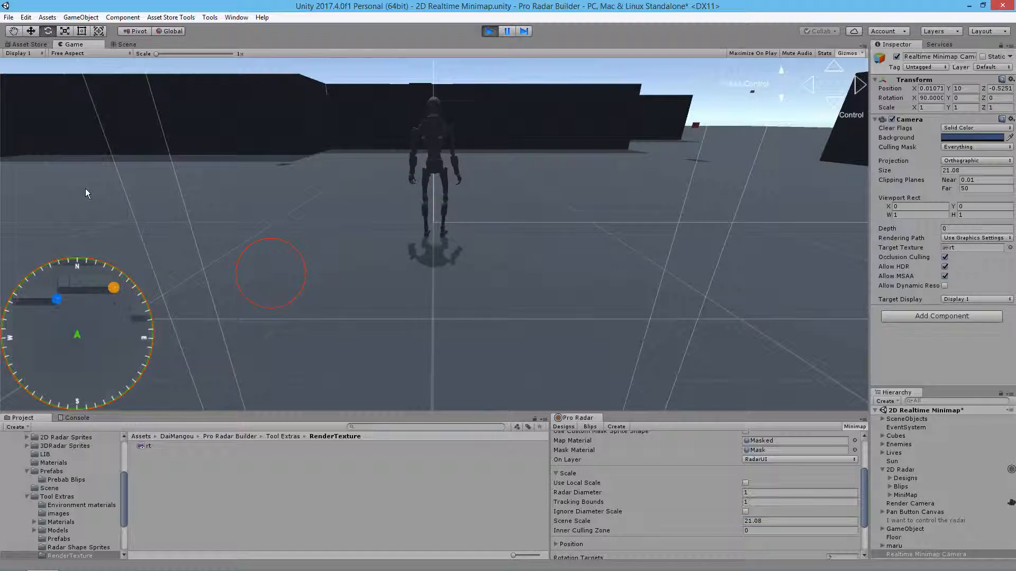
key(w)
key(d)
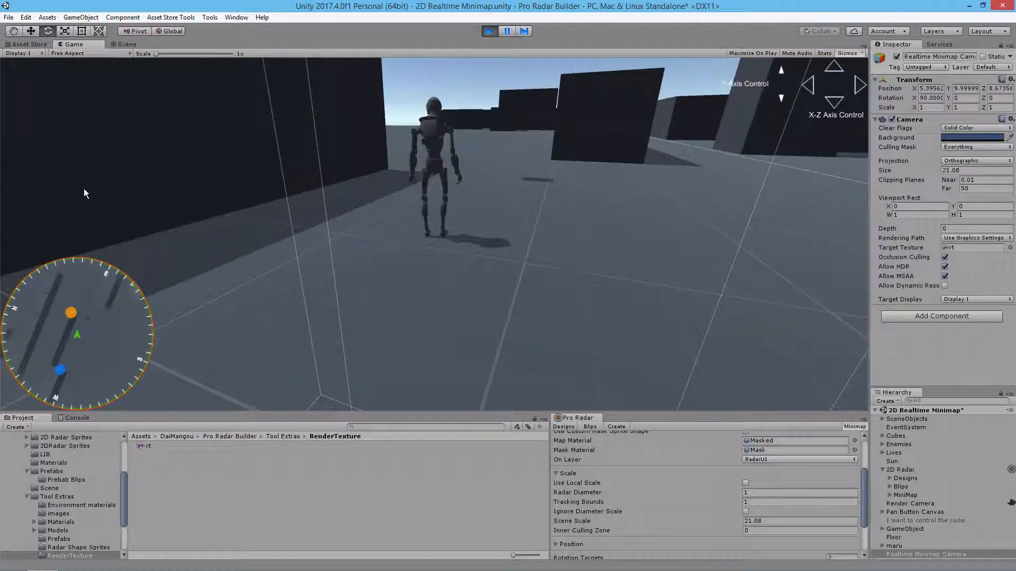
click(490, 30)
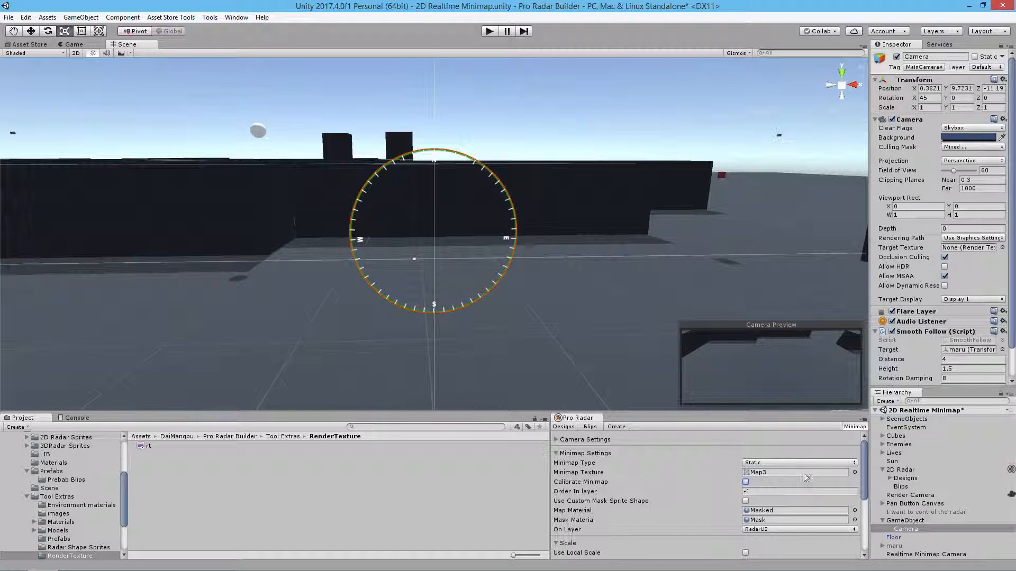
- Examine the level from directly above and review the available minimap texture sprites, keeping Map3
click(841, 72)
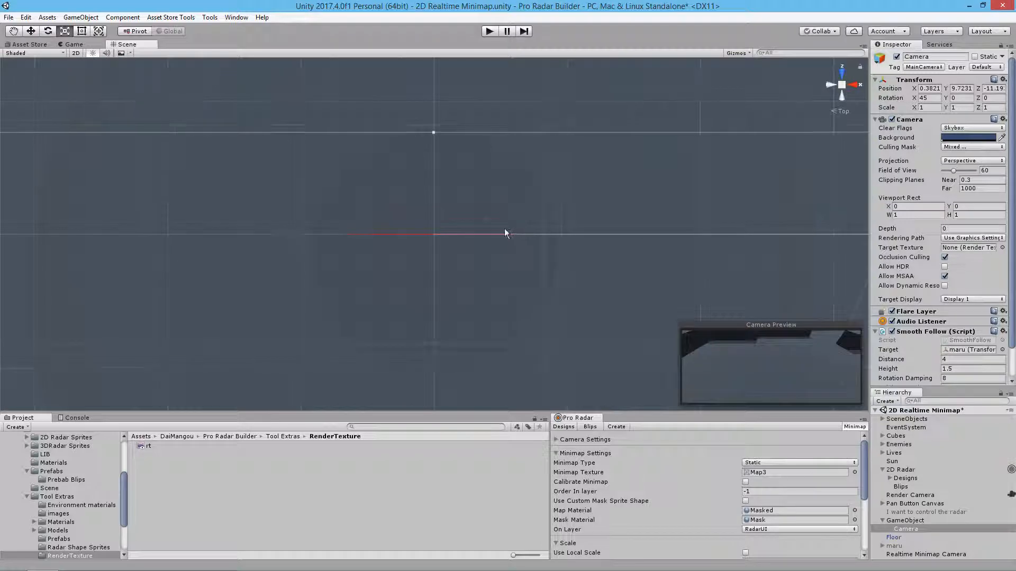
scroll(500, 227, down, 5)
scroll(496, 232, down, 8)
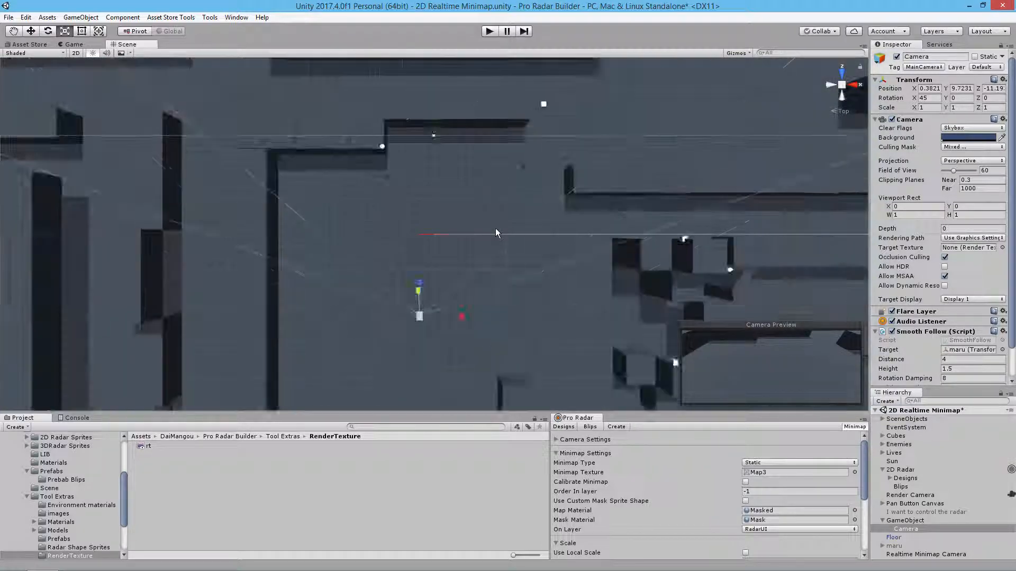
scroll(493, 233, down, 3)
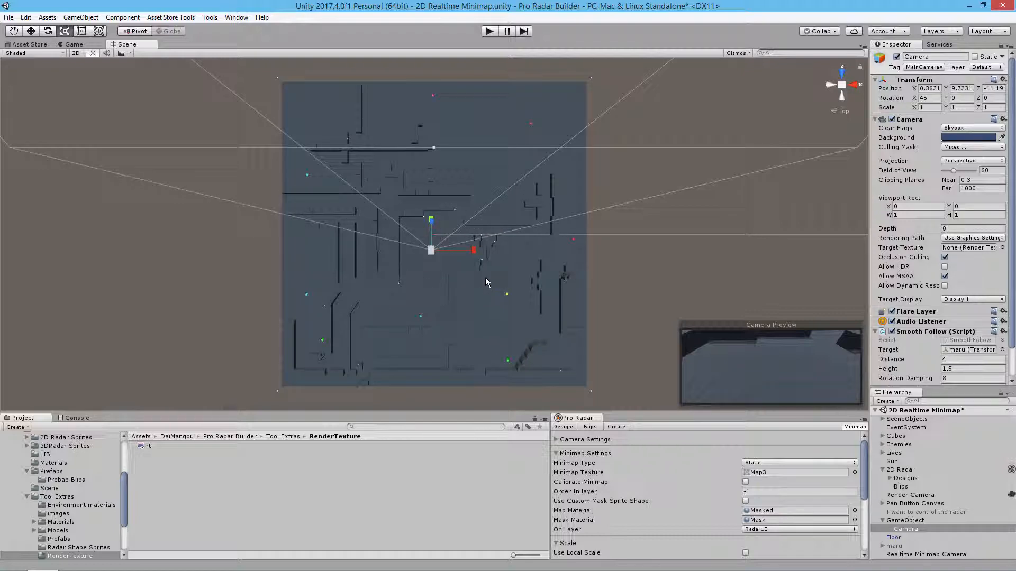
scroll(481, 275, up, 10)
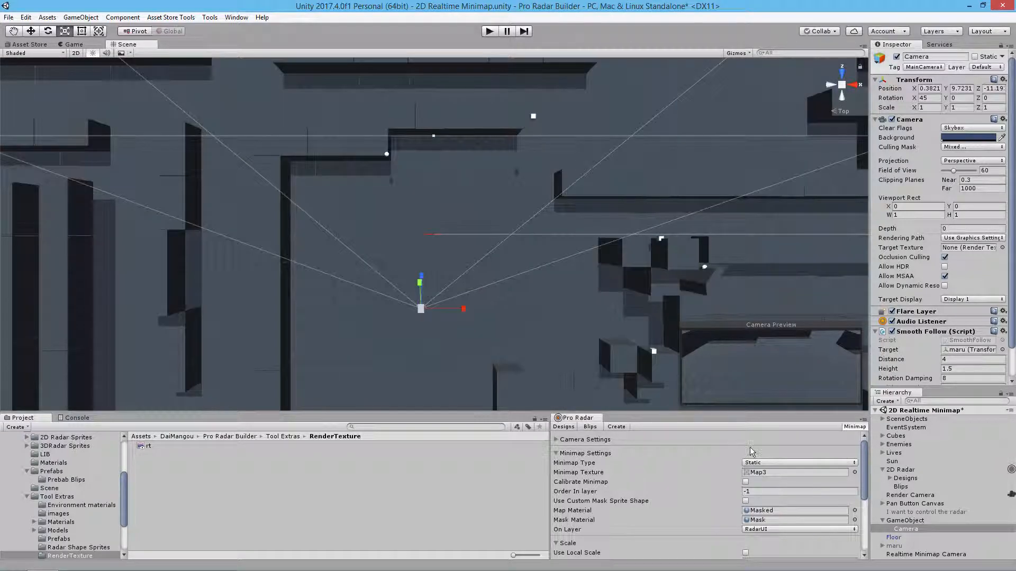
click(854, 472)
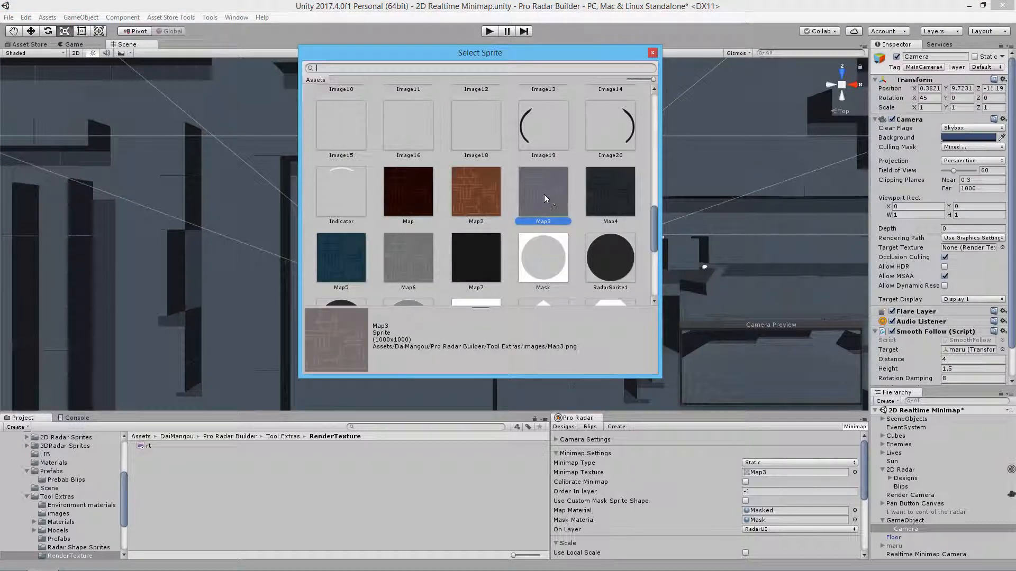
click(652, 53)
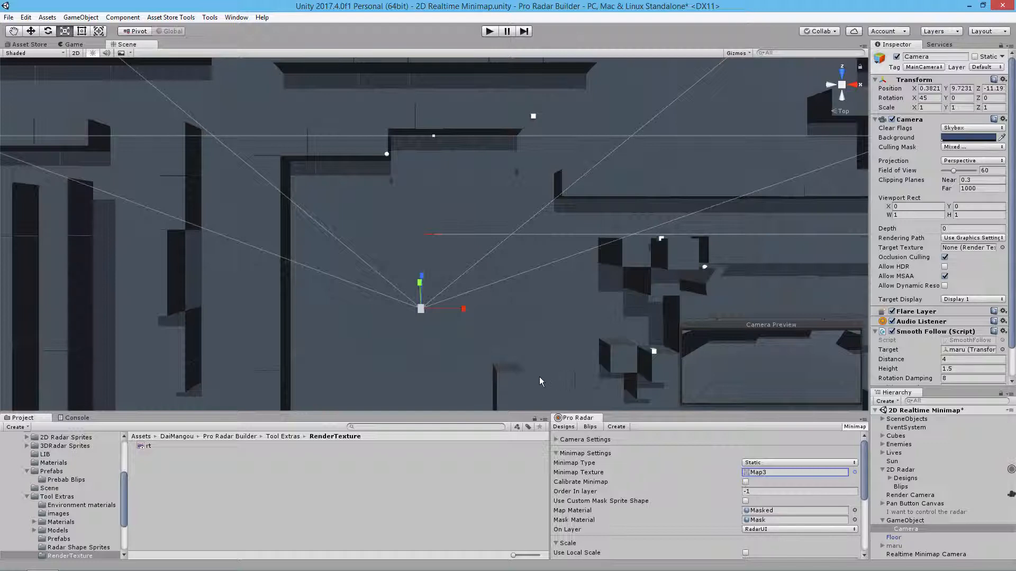
- Return to an angled view of the scene and enable calibration for the static minimap, opening its map scale for editing
scroll(452, 367, up, 8)
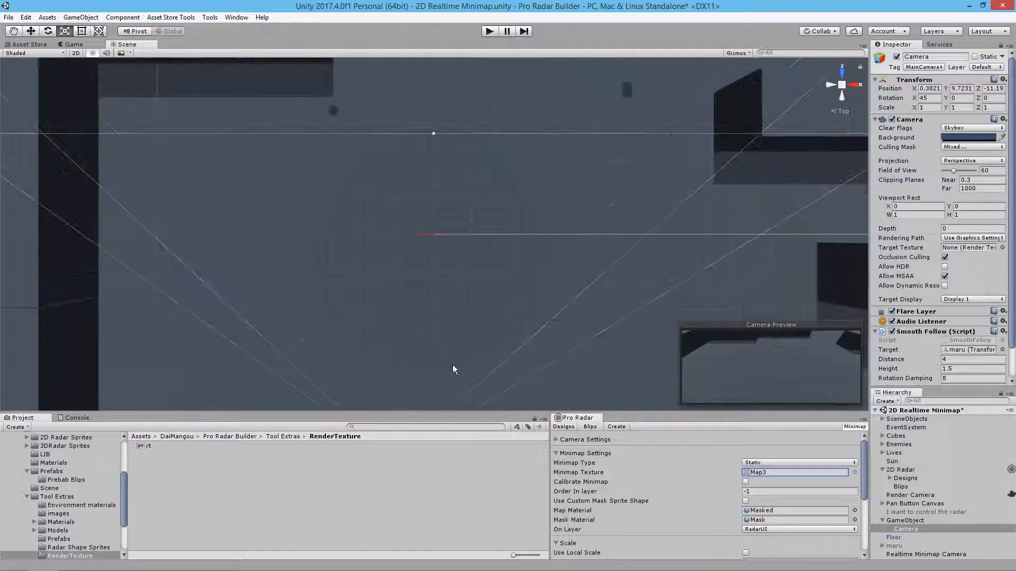
scroll(453, 364, up, 3)
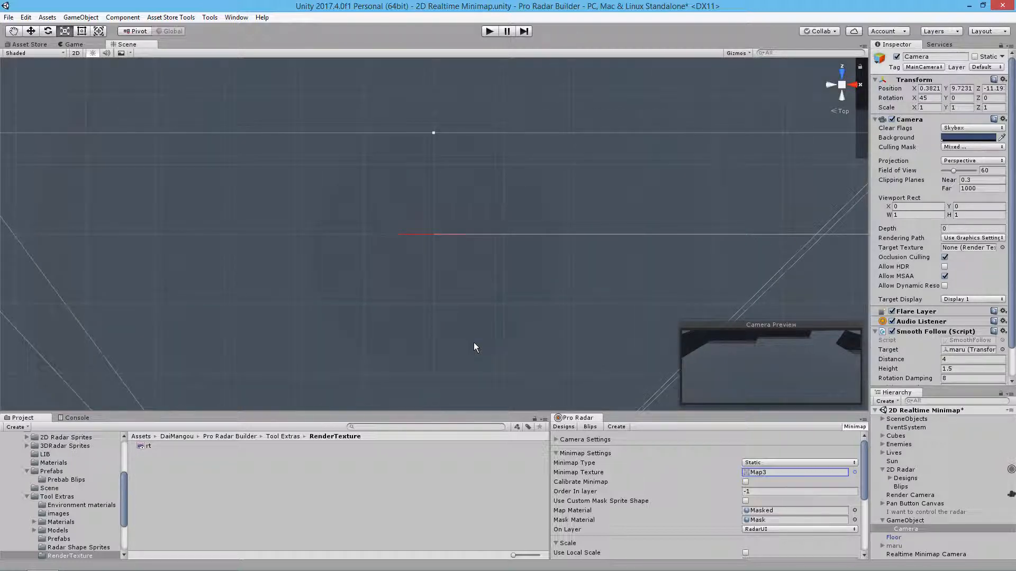
alt+drag(479, 281, 477, 180)
click(477, 180)
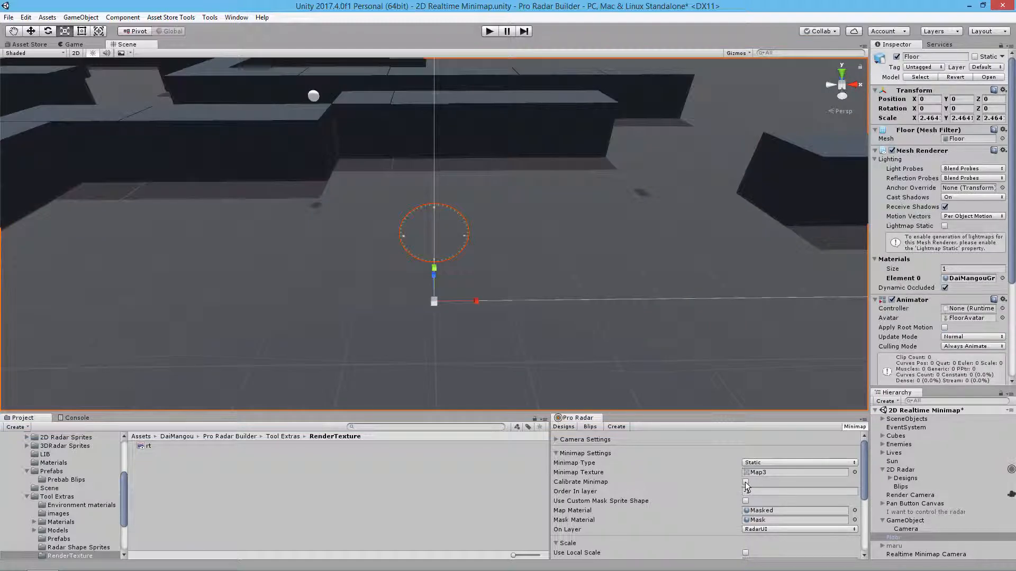
click(746, 482)
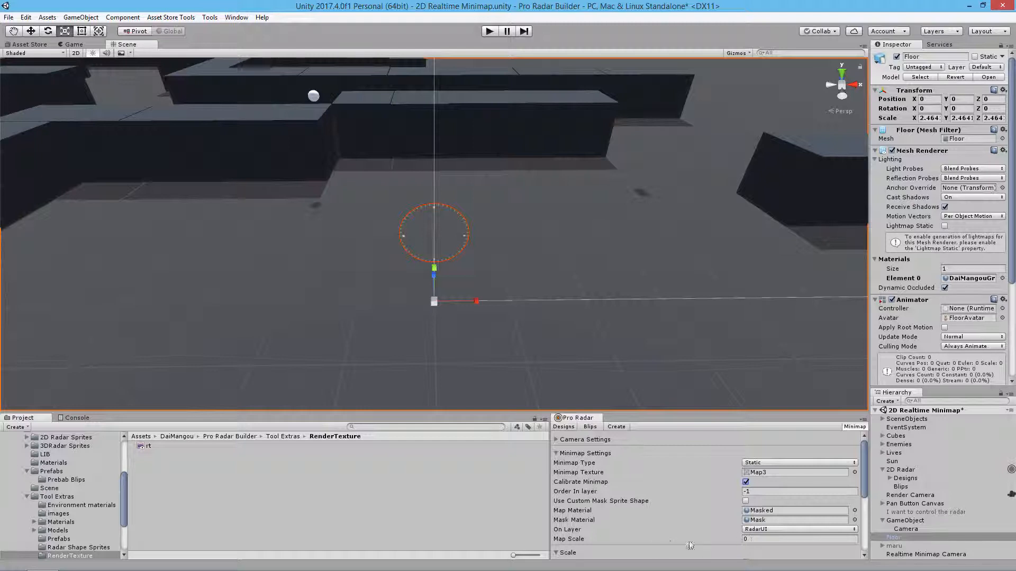
click(749, 538)
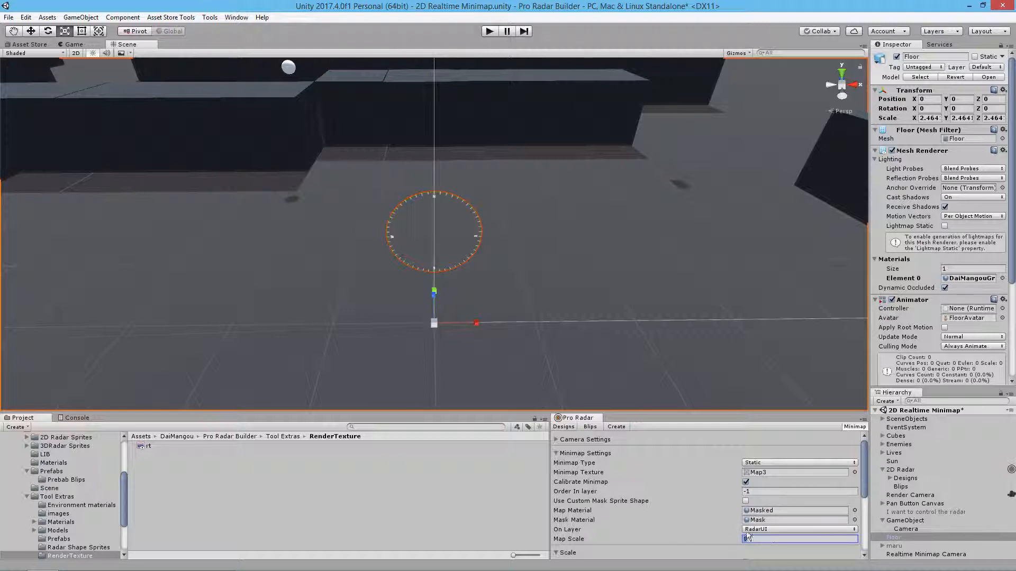
click(746, 482)
- Inspect the camera and its parent GameObject, checking the camera's Smooth Follow script
click(901, 530)
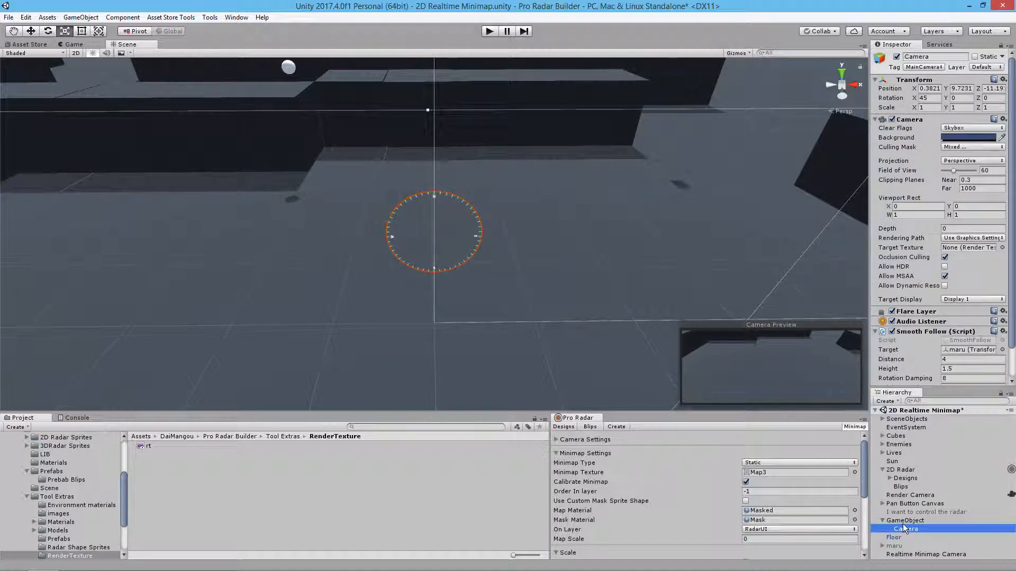
click(904, 523)
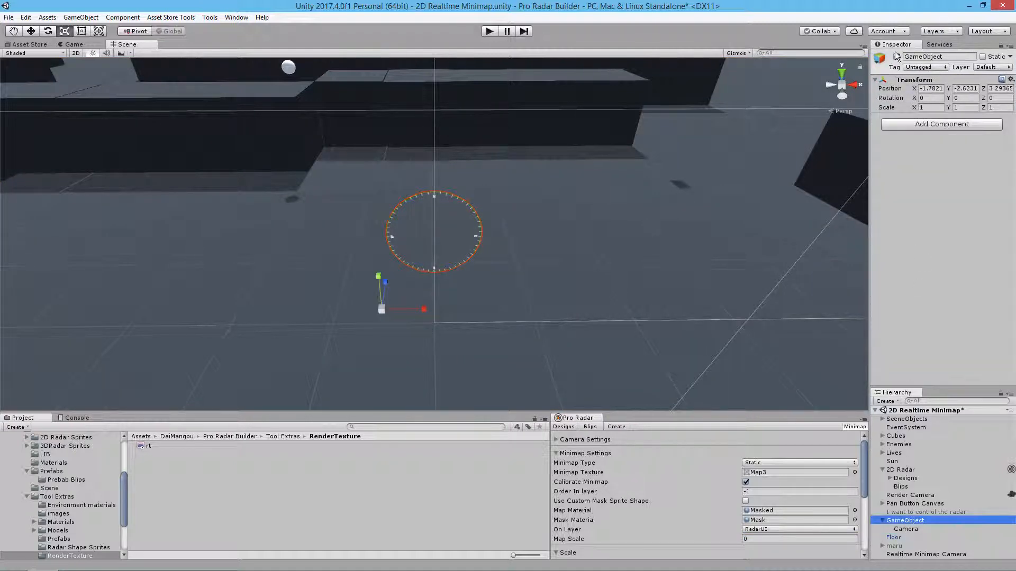
click(903, 529)
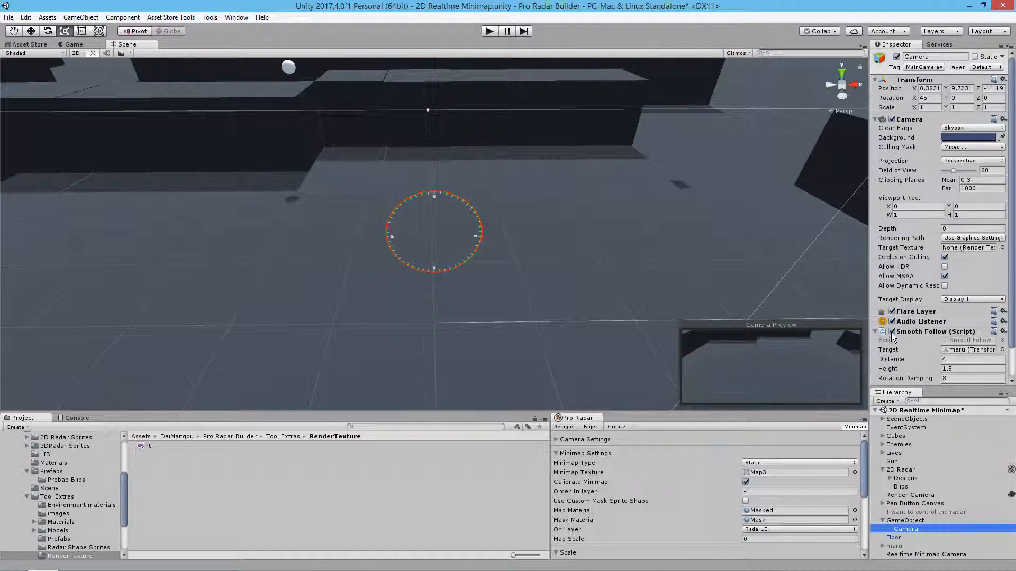
click(892, 332)
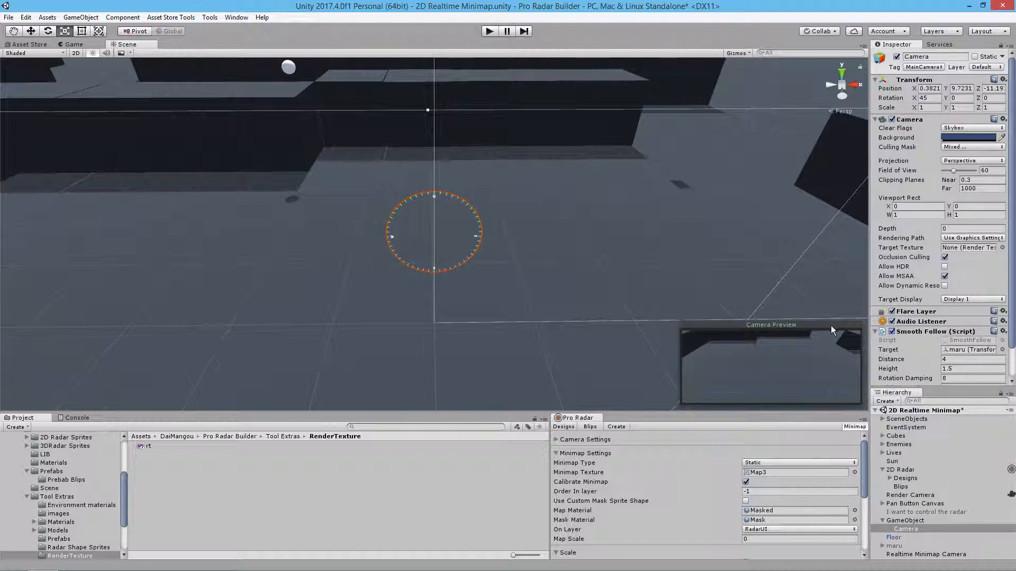
- Run the scene, compare the radar in the game view with the level in the scene view, and pause play
click(491, 31)
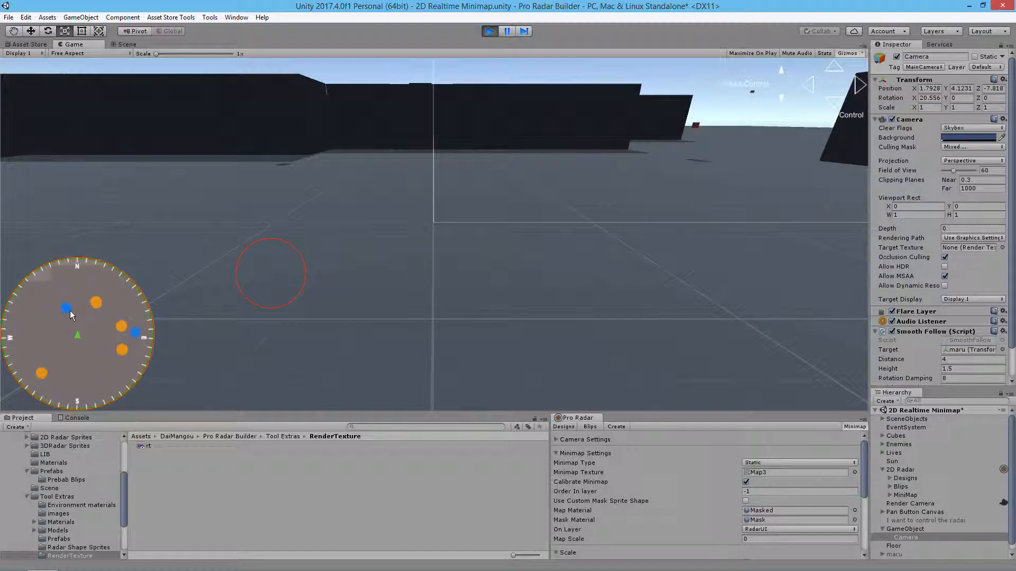
click(130, 46)
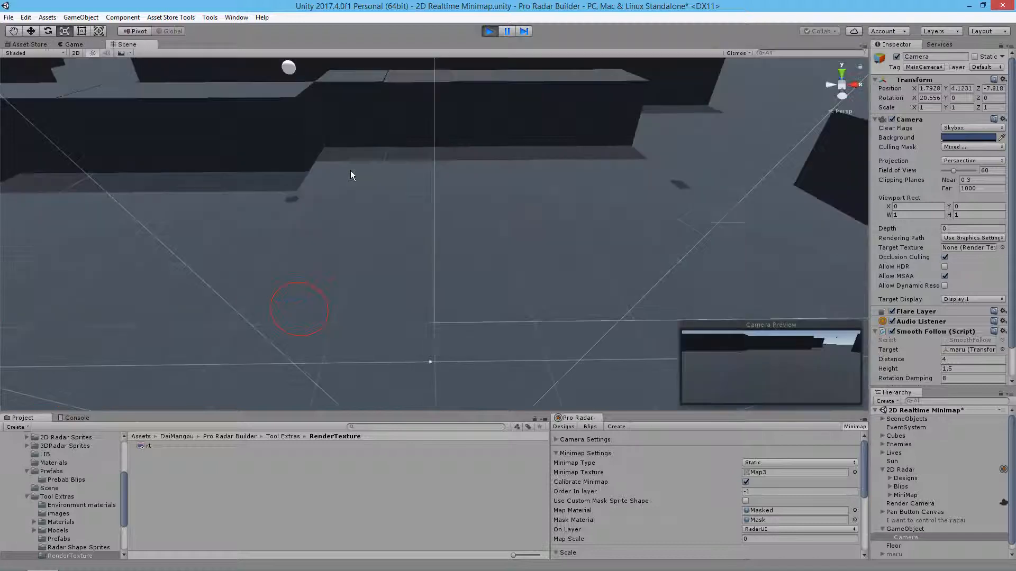
scroll(348, 173, down, 3)
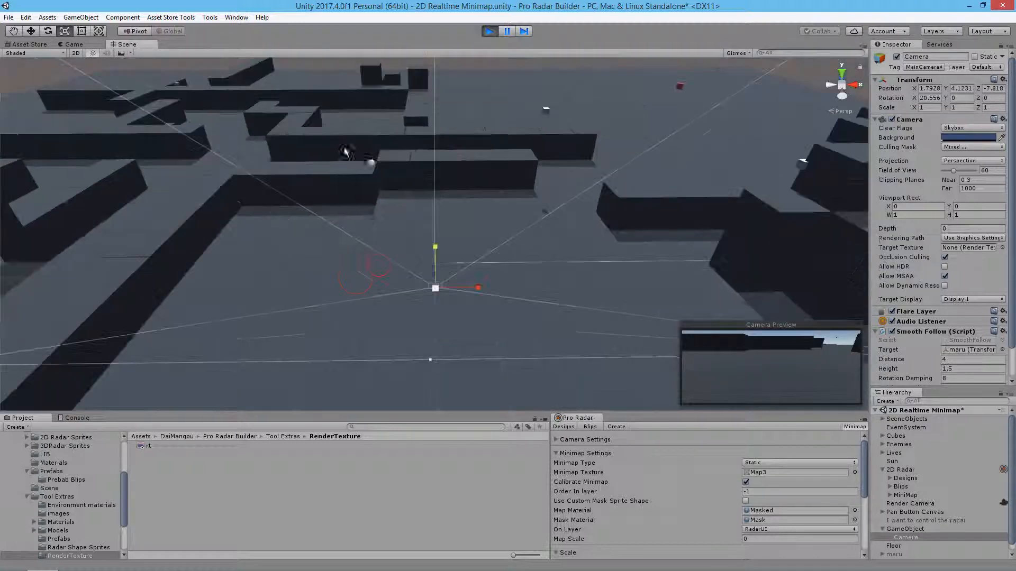
click(74, 45)
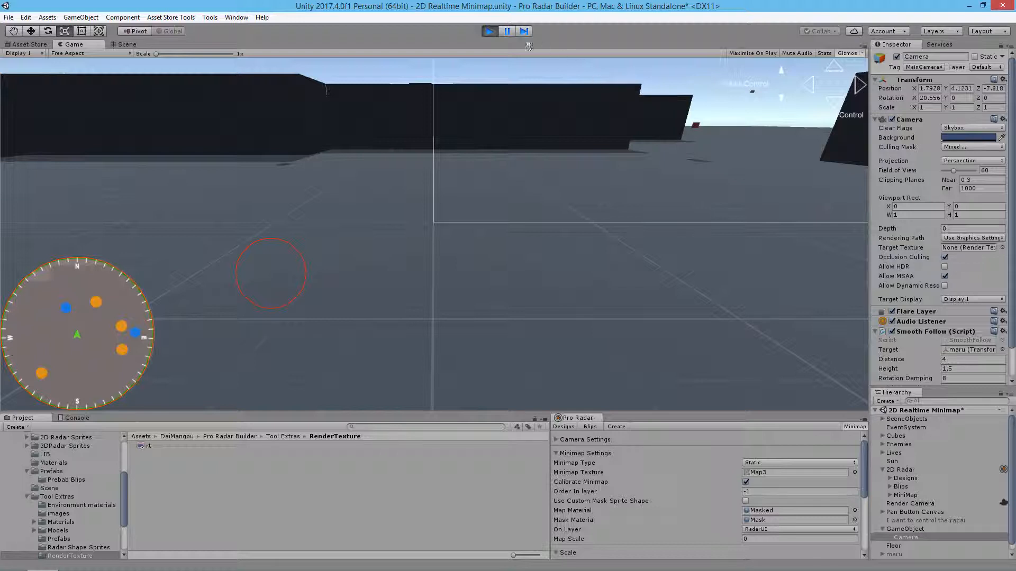
click(507, 32)
key(ctrl+1)
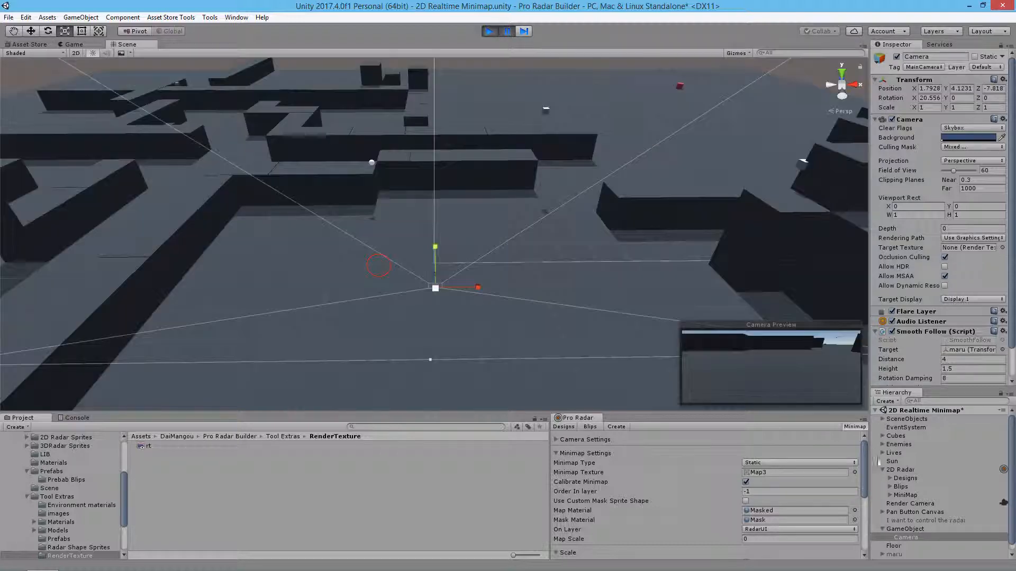
click(74, 46)
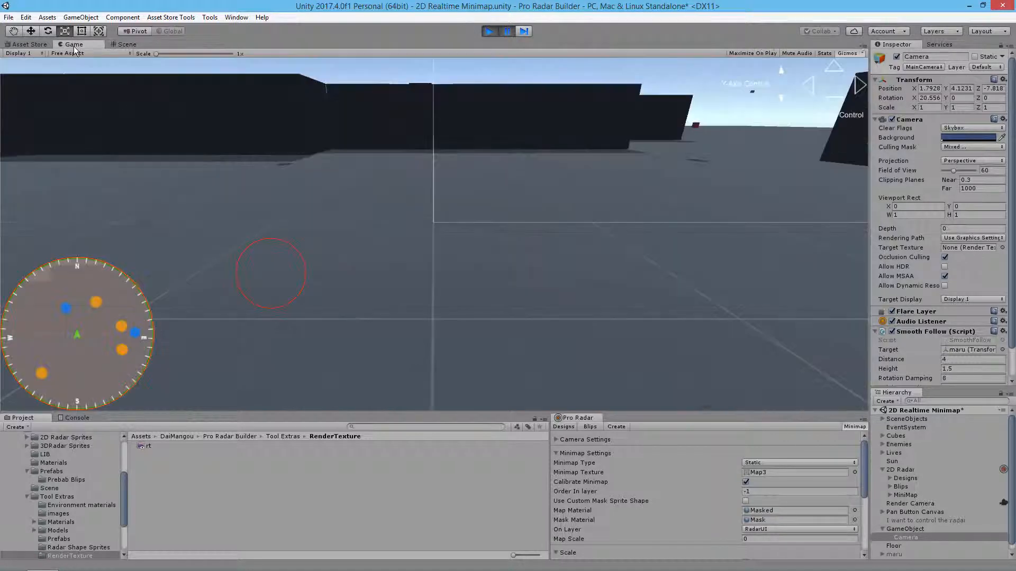
- Select the map sprite inside the 2D Radar's MiniMap, under its map Pivot
click(900, 469)
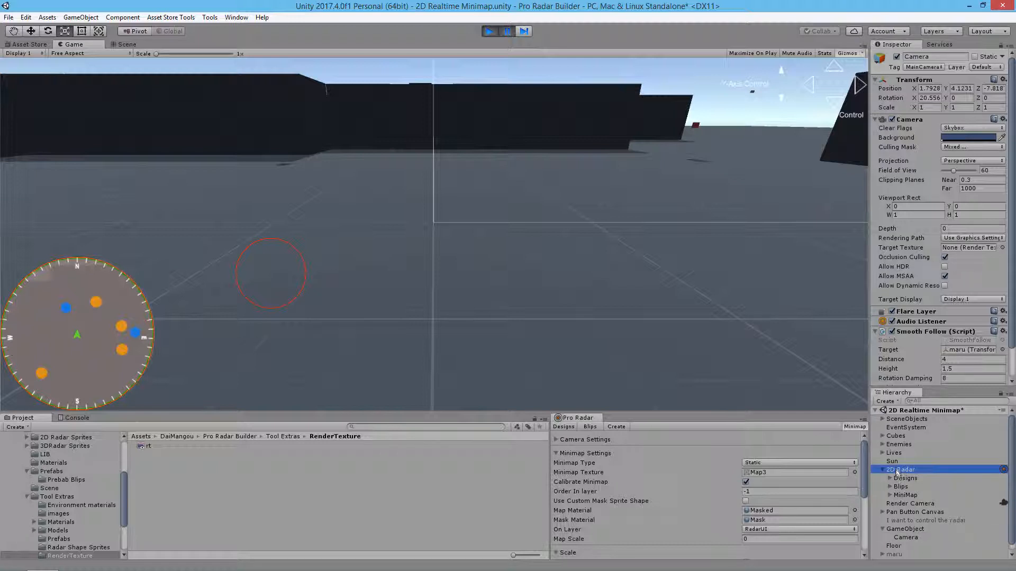
click(889, 496)
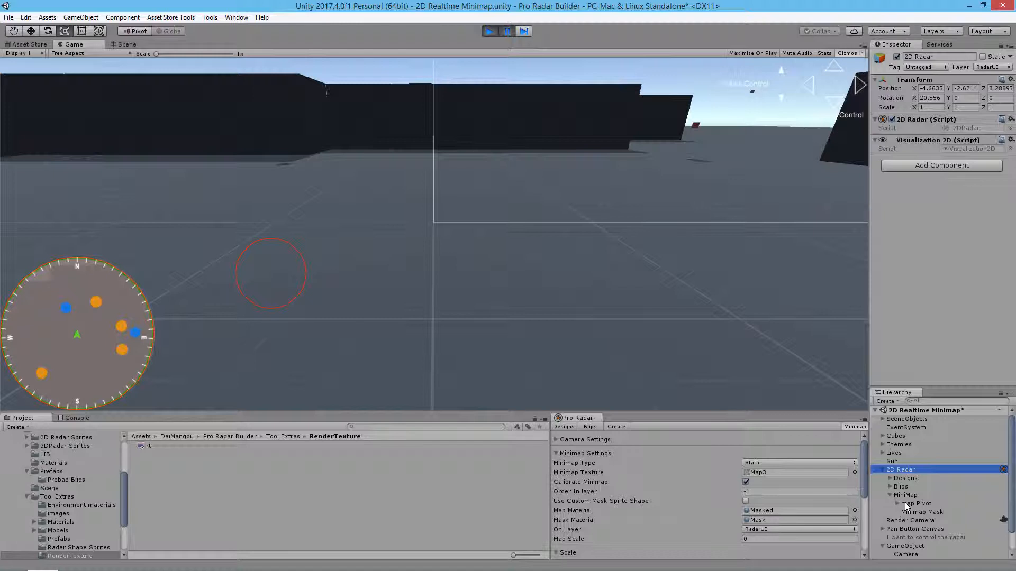
click(905, 504)
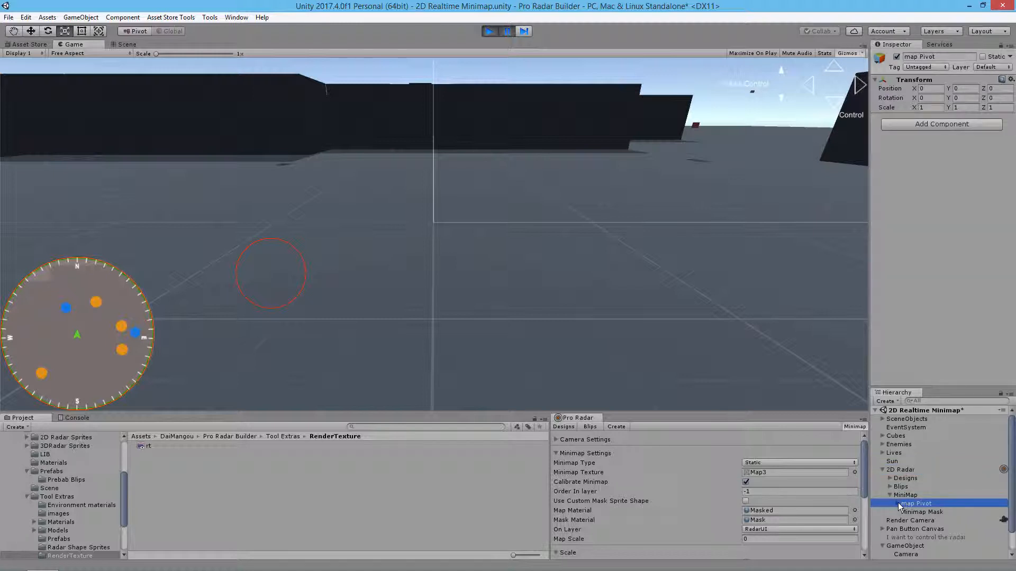
click(898, 504)
click(914, 513)
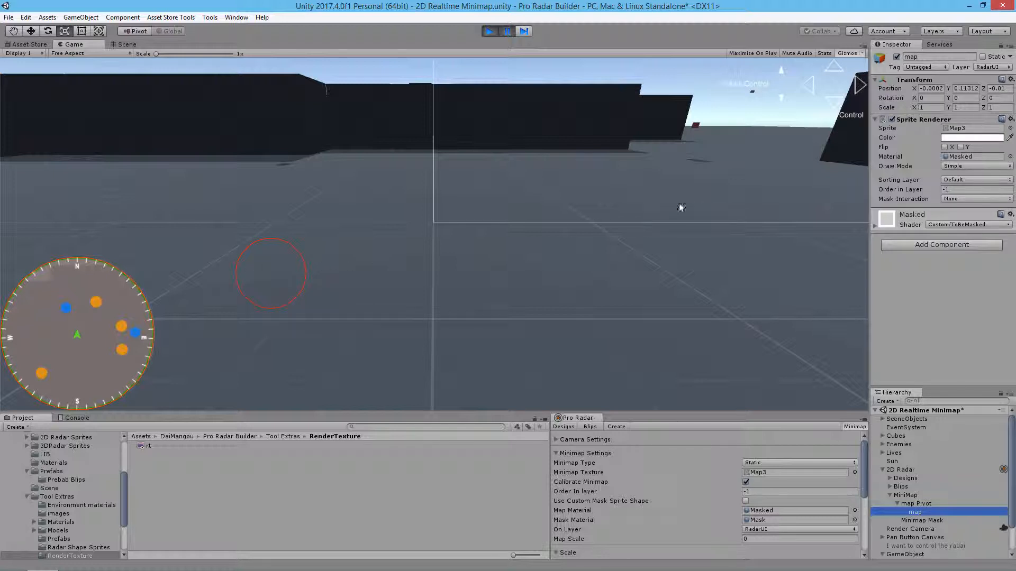
- Frame the map sprite in the scene view and scale it down uniformly to about 0.398
click(126, 45)
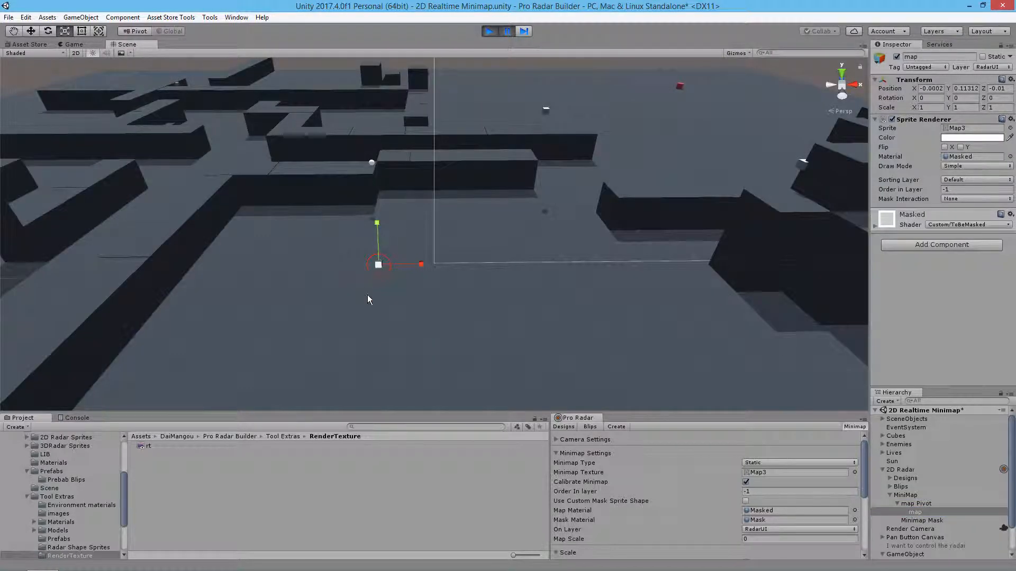
key(f)
scroll(454, 240, up, 4)
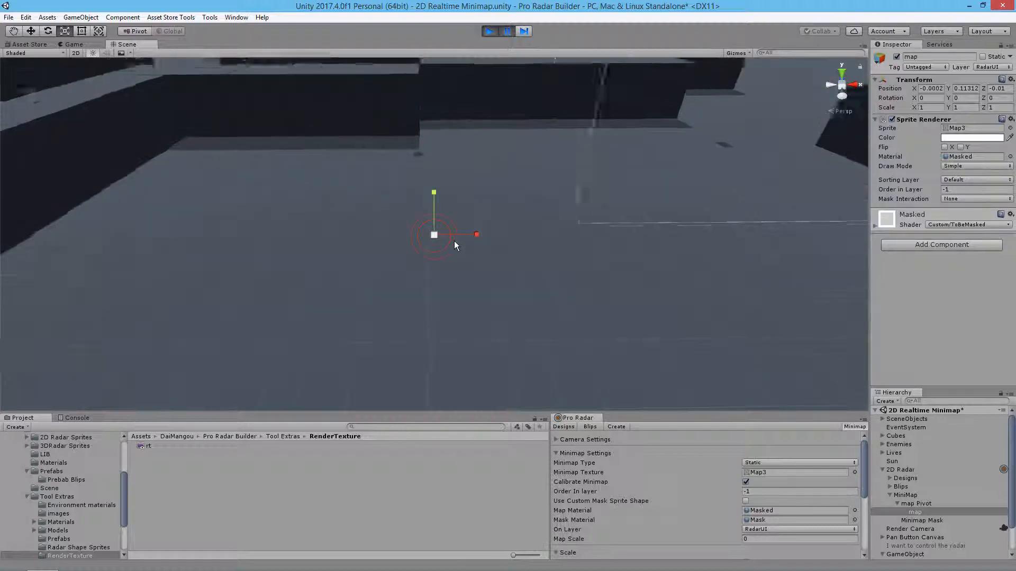
scroll(454, 240, up, 5)
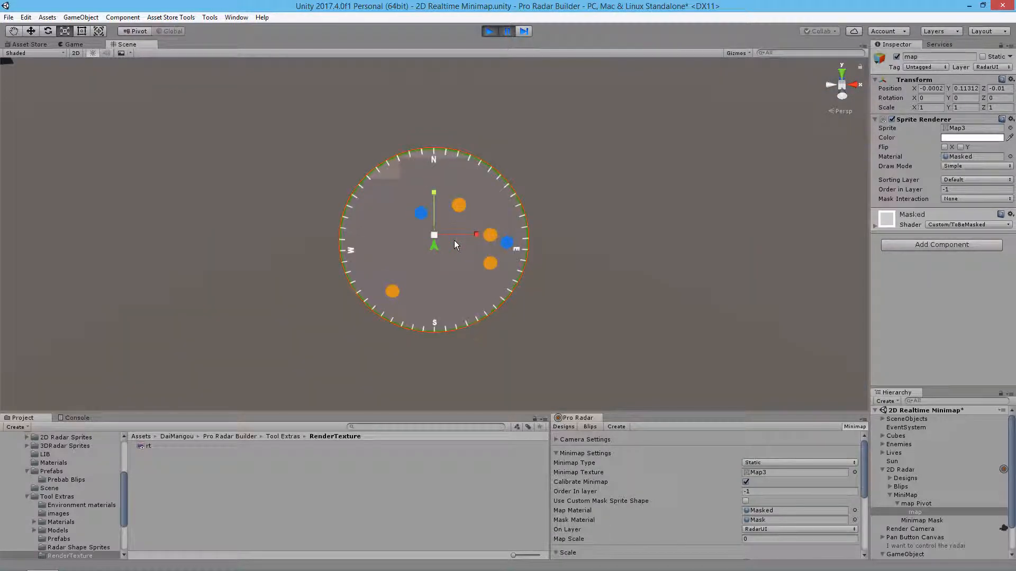
drag(435, 235, 410, 257)
scroll(433, 230, up, 3)
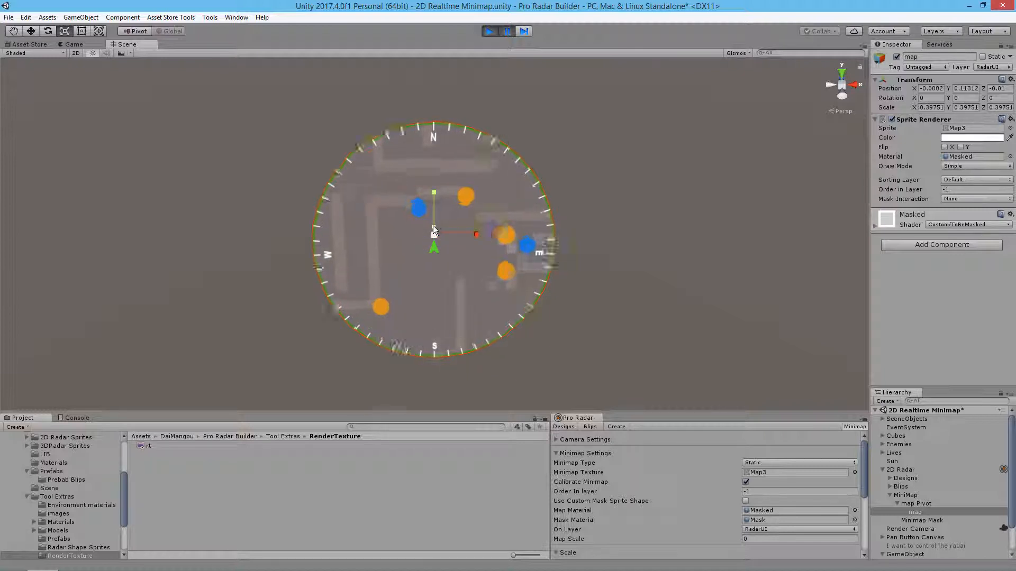
scroll(433, 230, up, 5)
scroll(432, 226, down, 3)
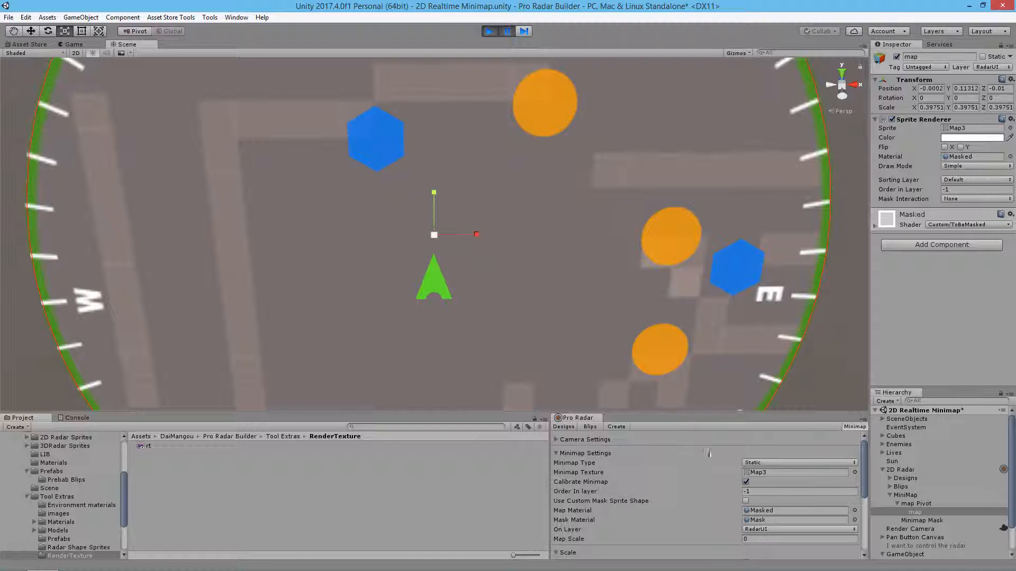
- Set the Enemy blip's scale to 0.01 in its Rotation and Scale settings
click(591, 426)
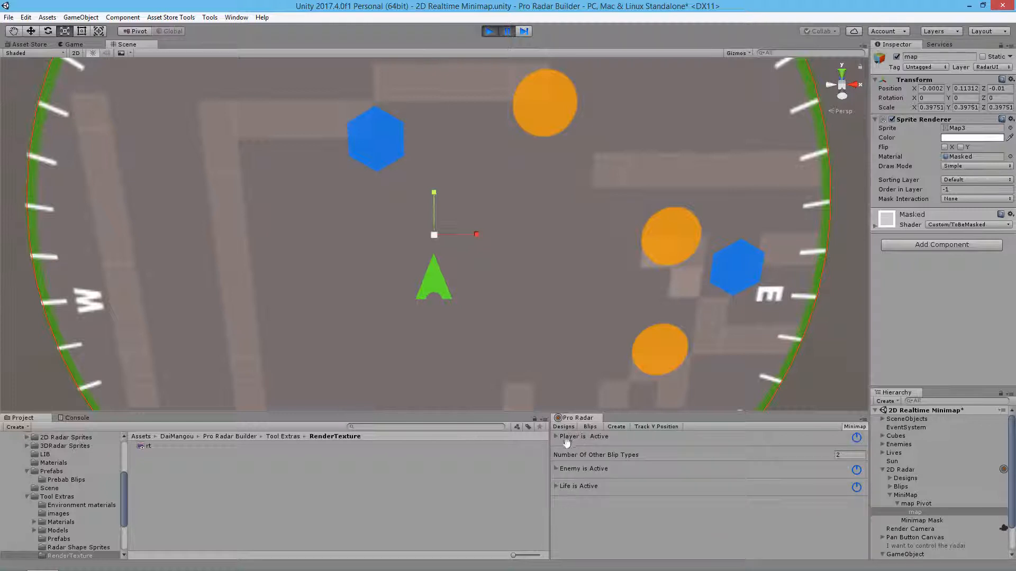
click(557, 469)
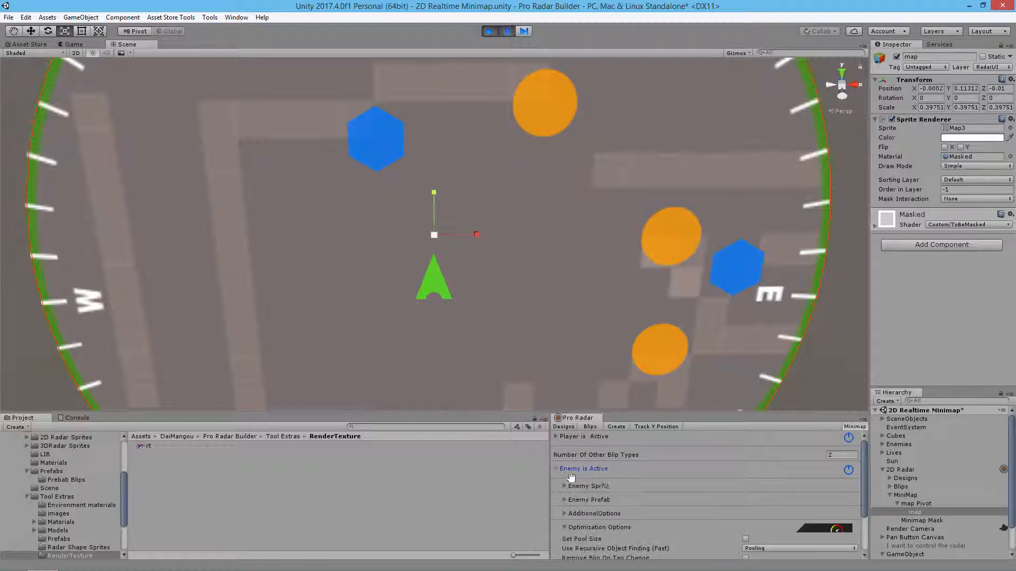
click(586, 491)
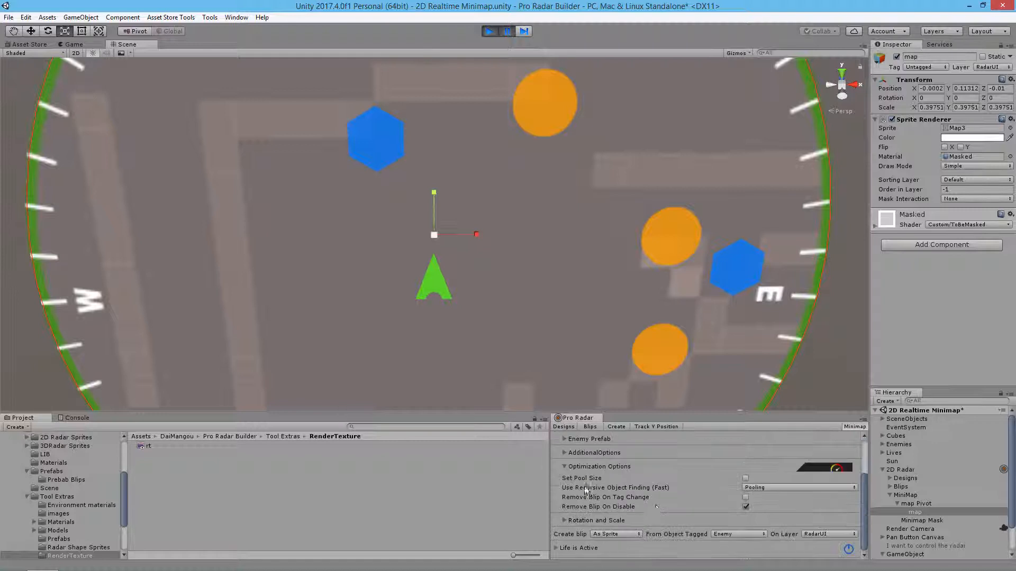
click(564, 520)
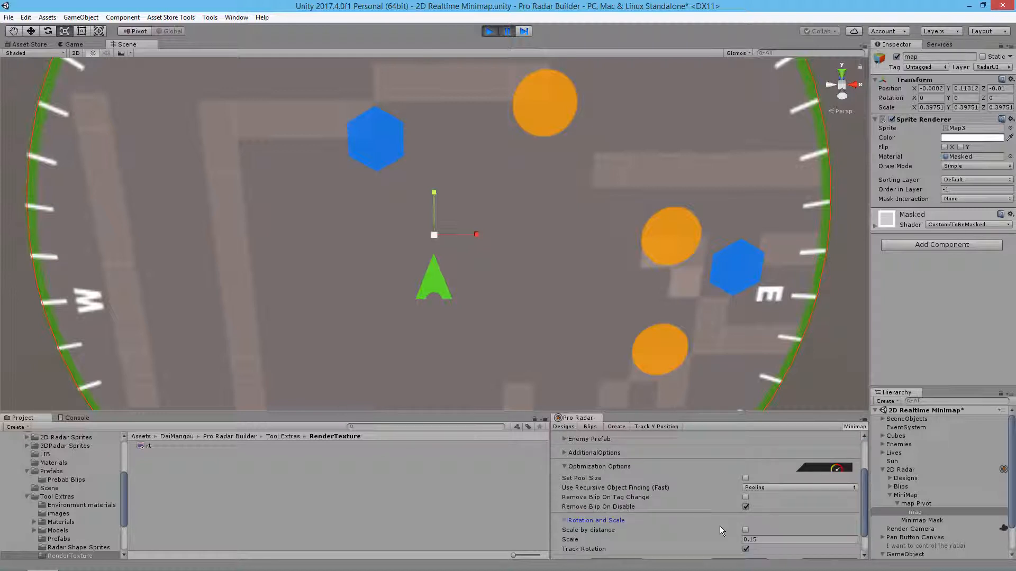
click(754, 540)
text(0.01)
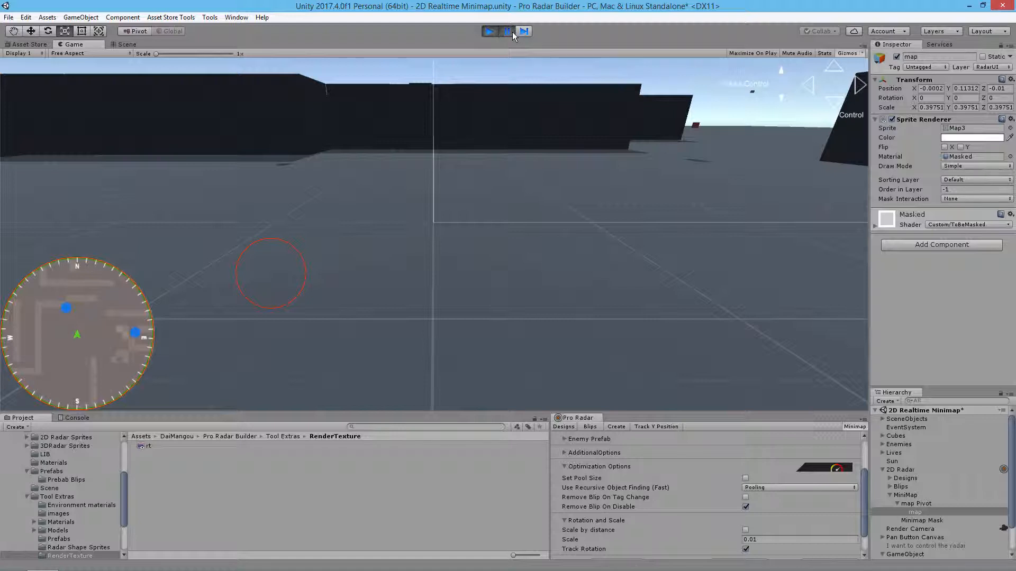
- Fine-tune the map sprite's uniform scale to about 0.3885 against the blips, and stop the running scene
click(506, 31)
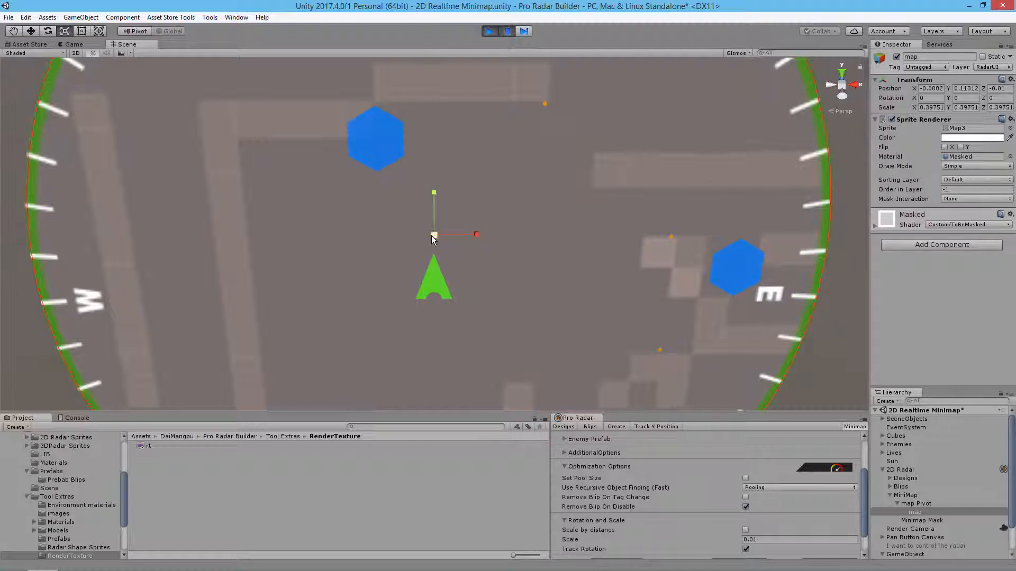
drag(431, 236, 432, 235)
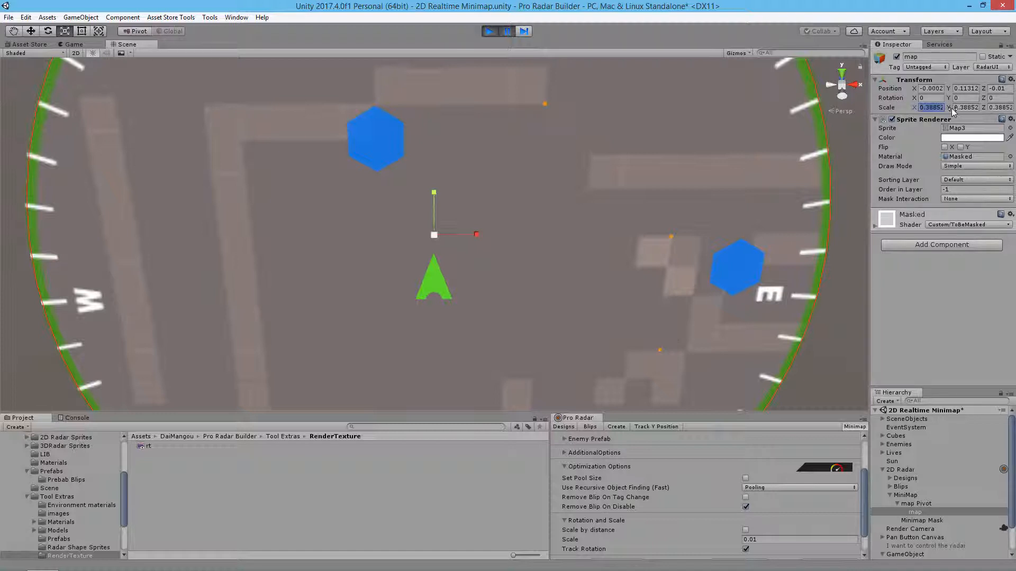
click(490, 31)
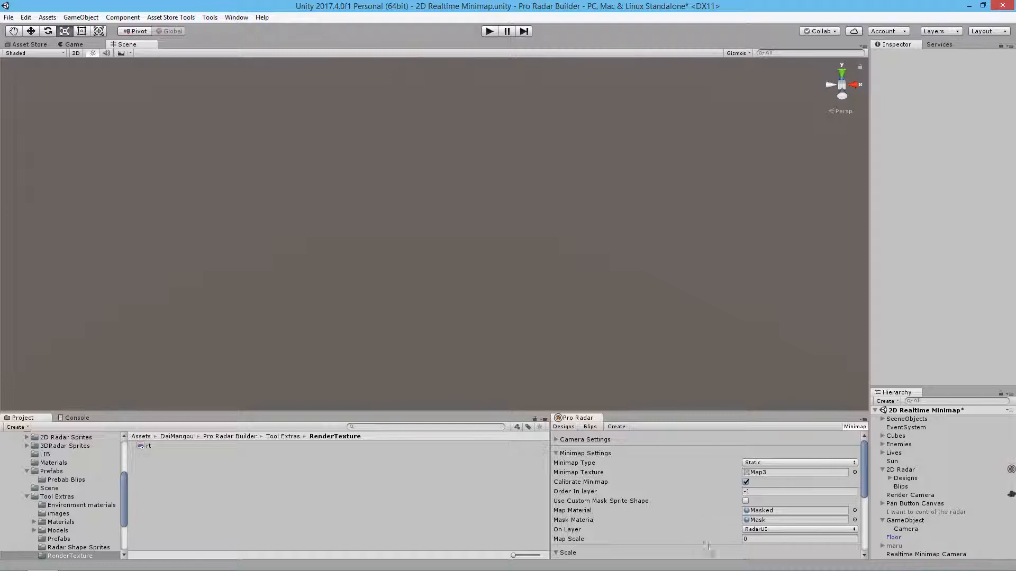
- Set the static minimap's map scale to 0.3885266 and turn off minimap calibration
click(762, 539)
text(0.3885266)
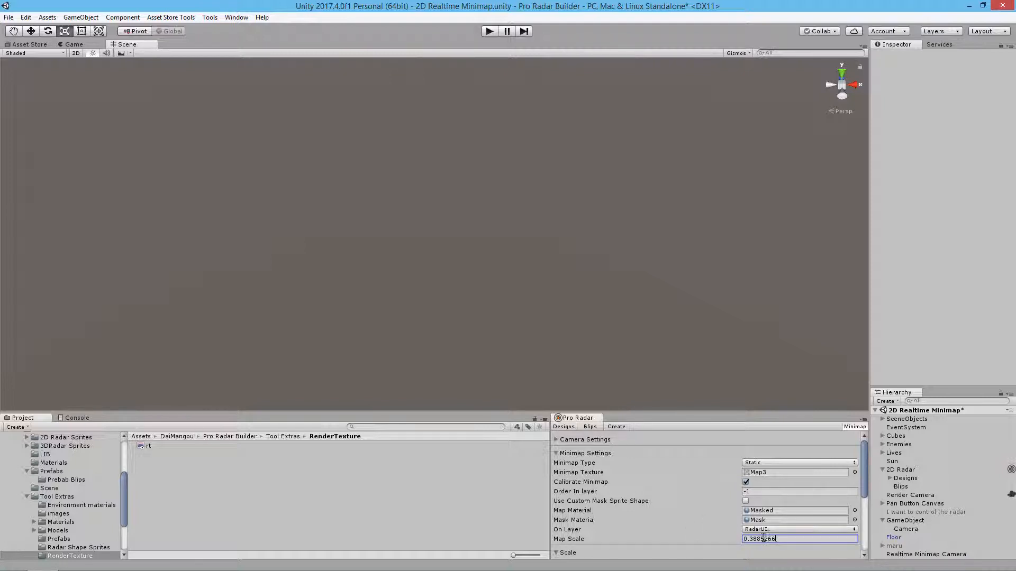
click(746, 483)
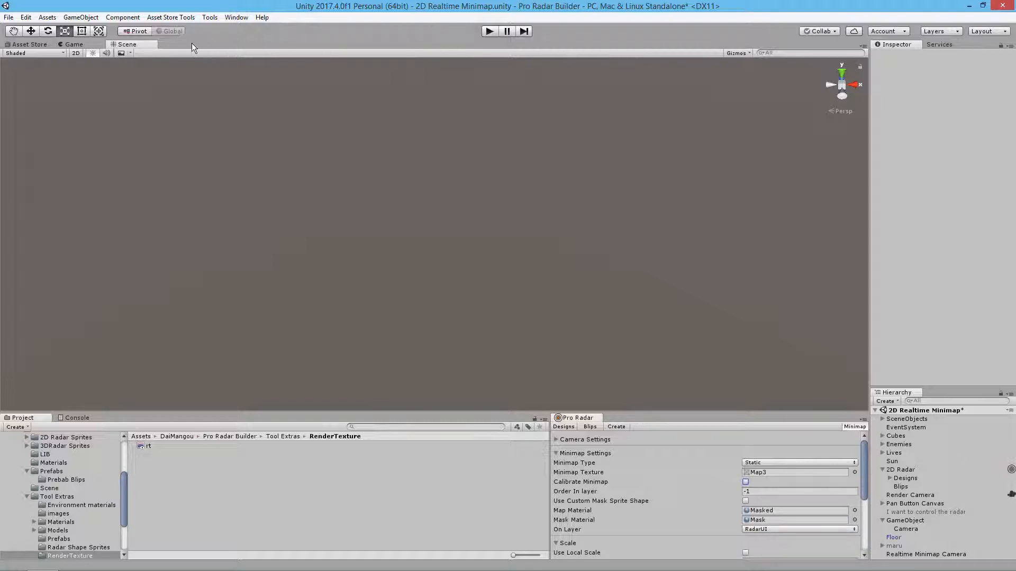
- Run the scene with the calibrated static minimap and activate the maru character
click(489, 32)
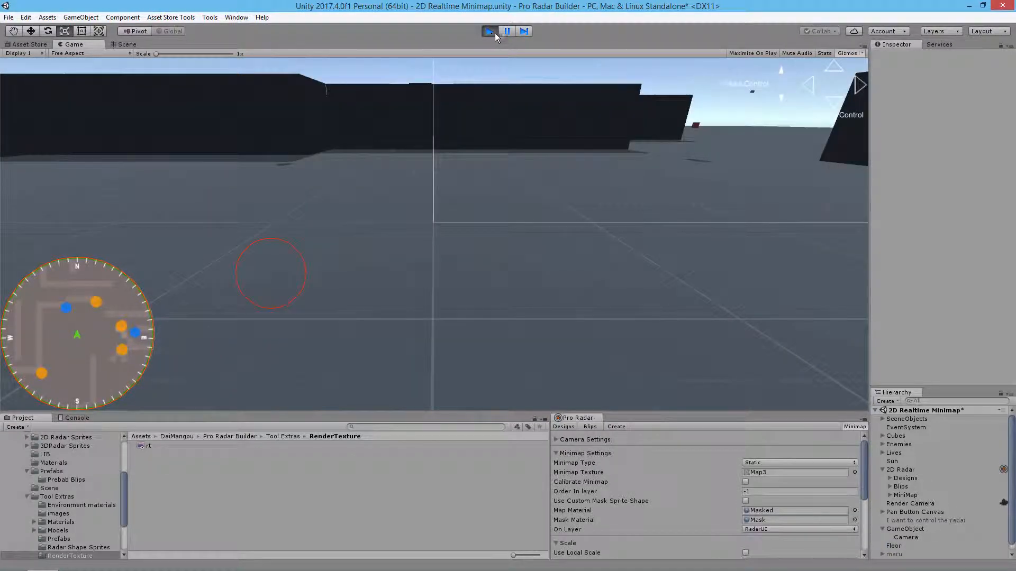
click(895, 554)
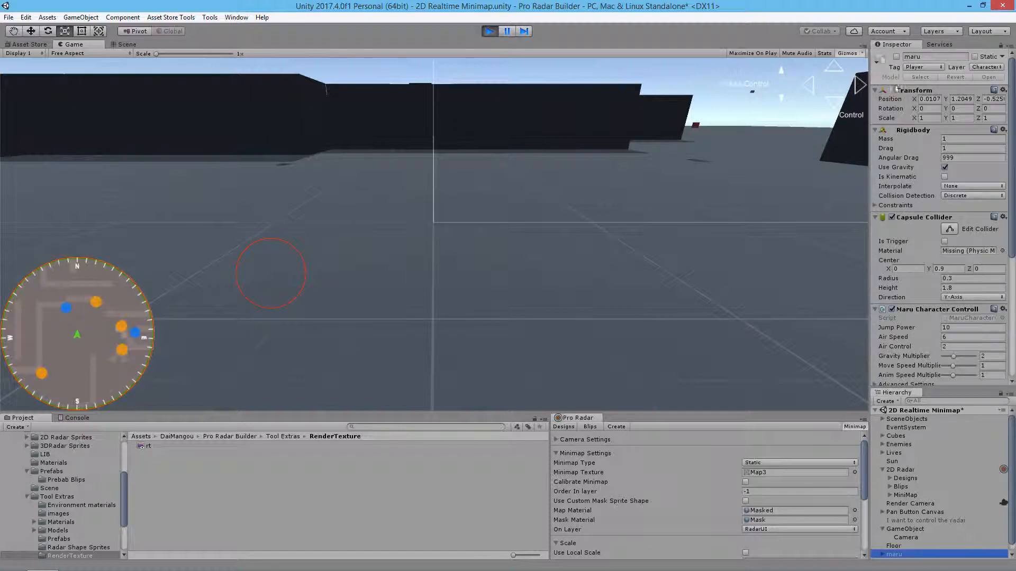
click(896, 57)
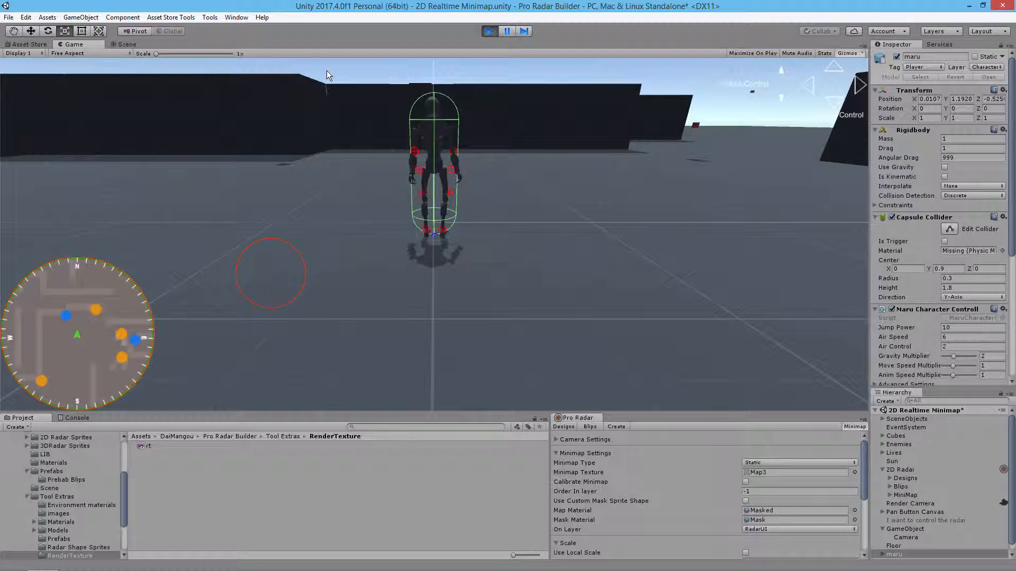
- Walk the character forward and turn it to the right to test the static minimap, and hide the game view's gizmos
key(w)
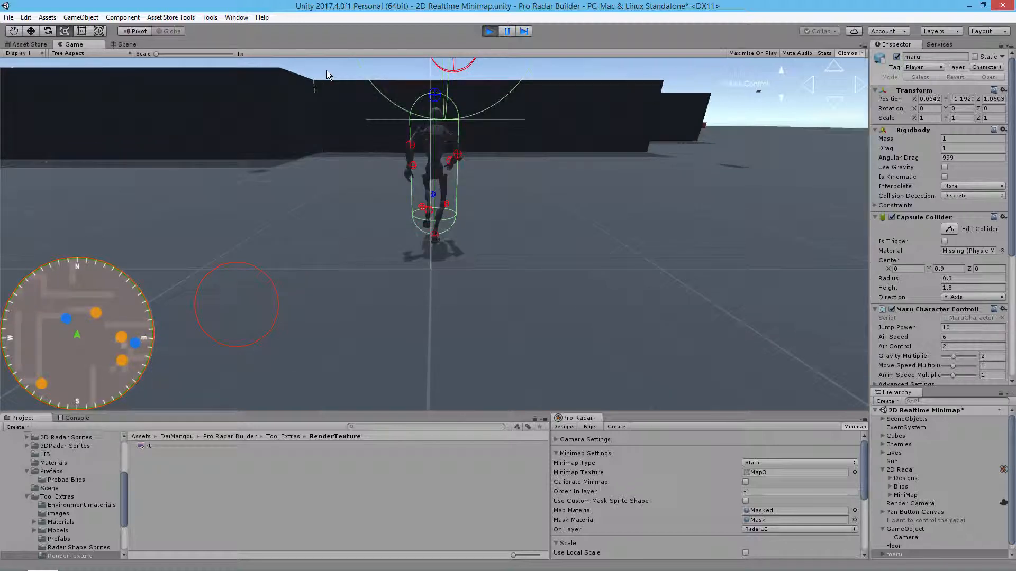
key(d)
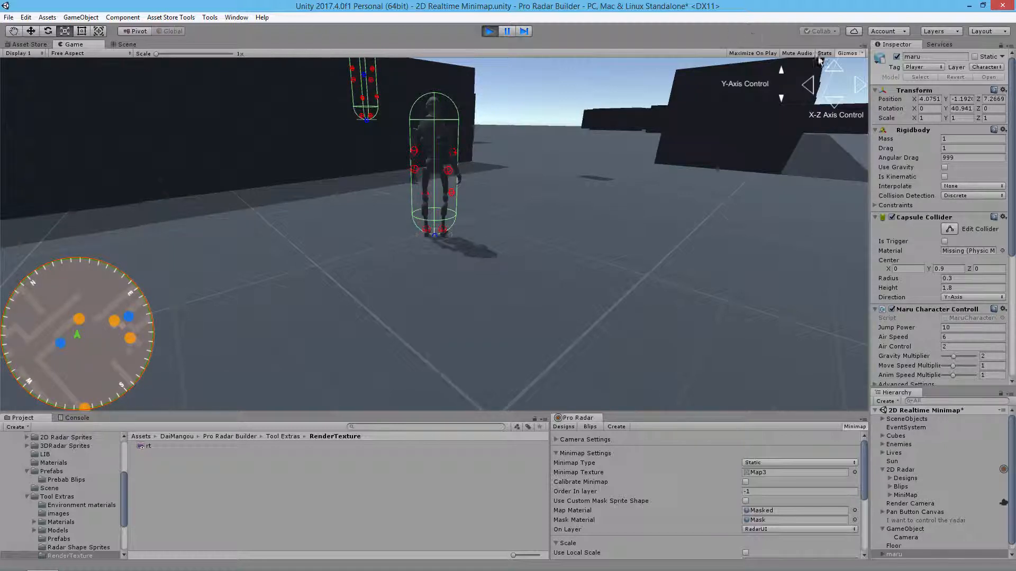
click(845, 53)
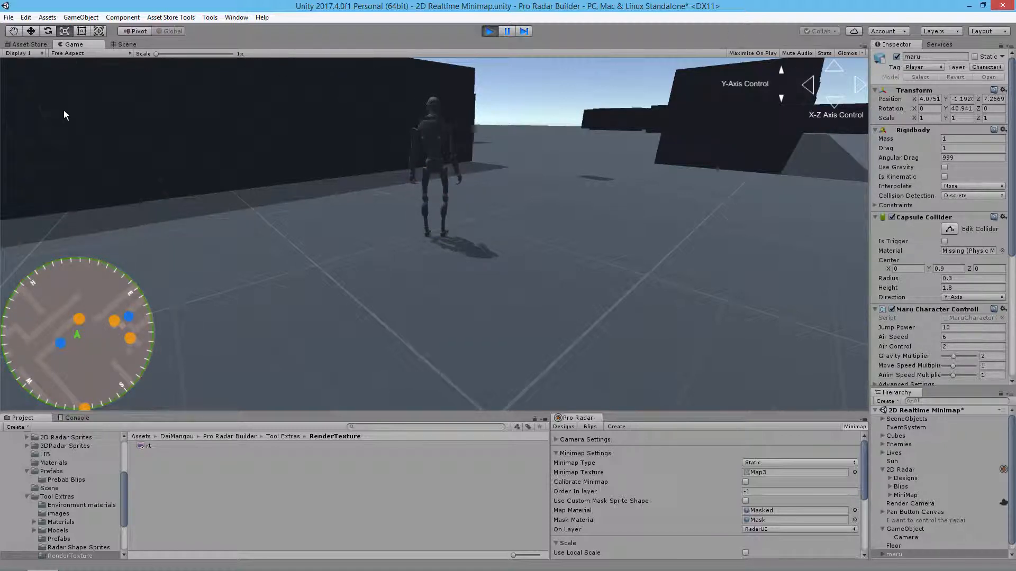
- Keep walking the character while turning it right and left to test the static minimap, and stop the running scene
key(d)
key(a)
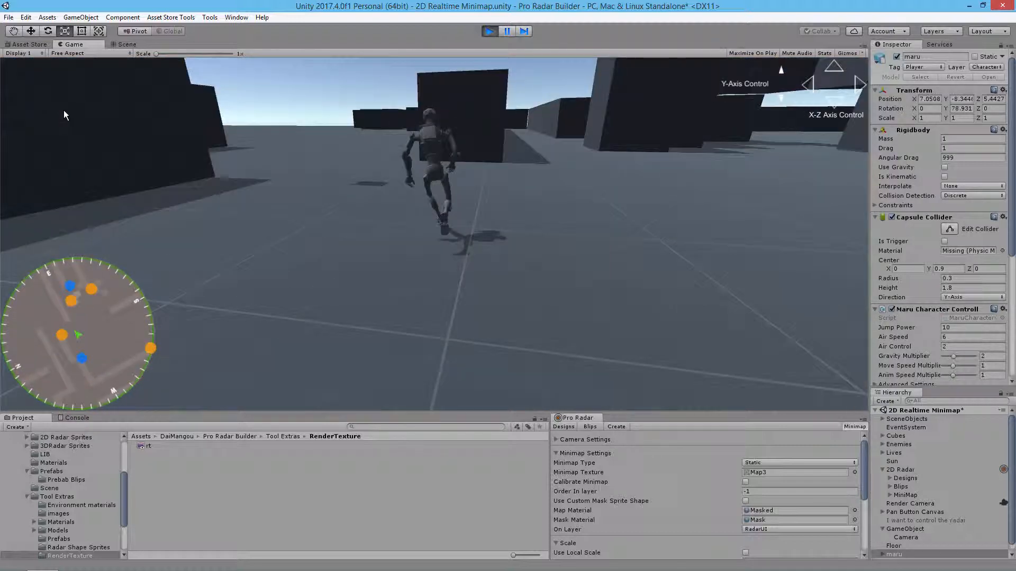
key(a)
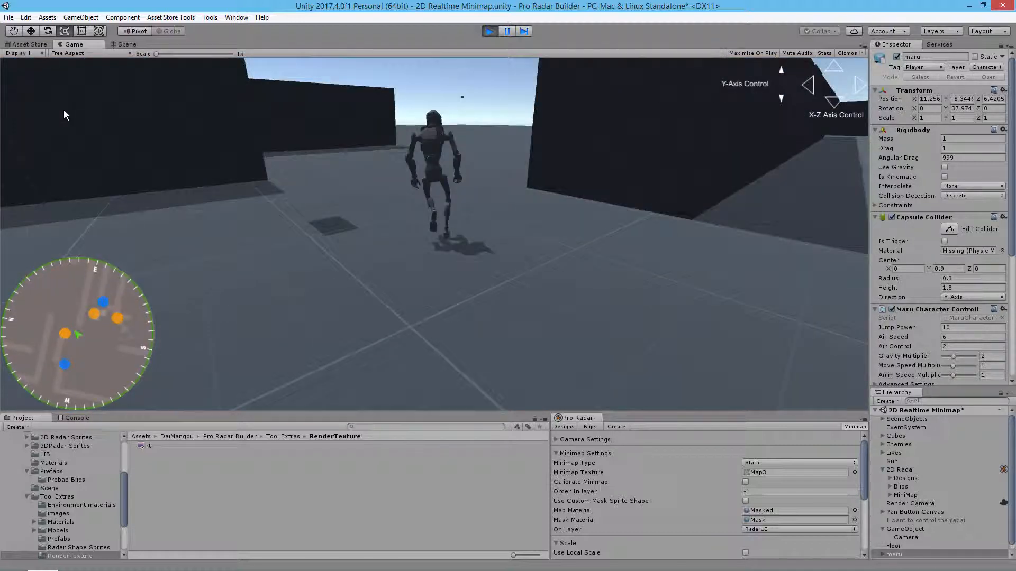
key(d)
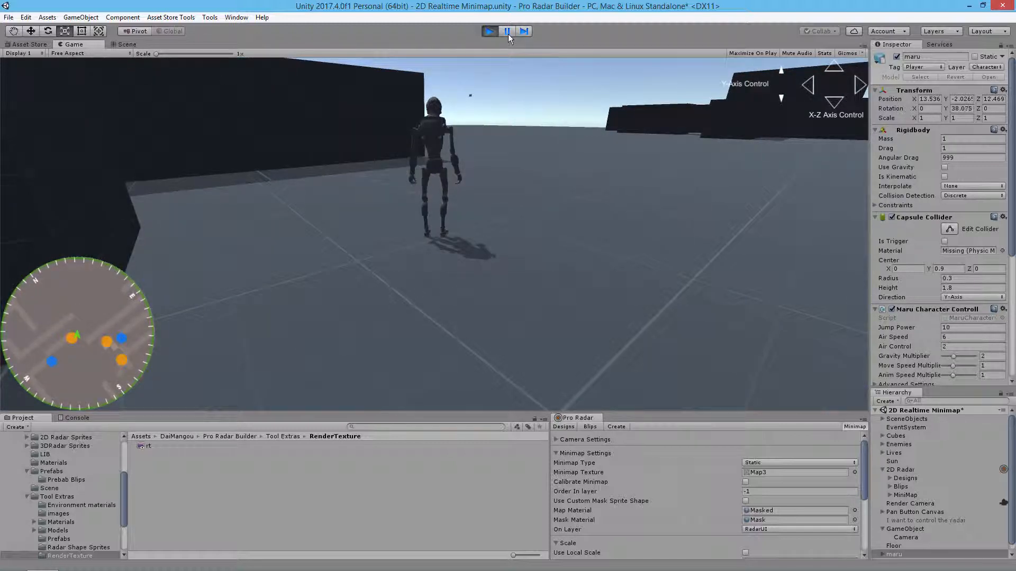
click(488, 33)
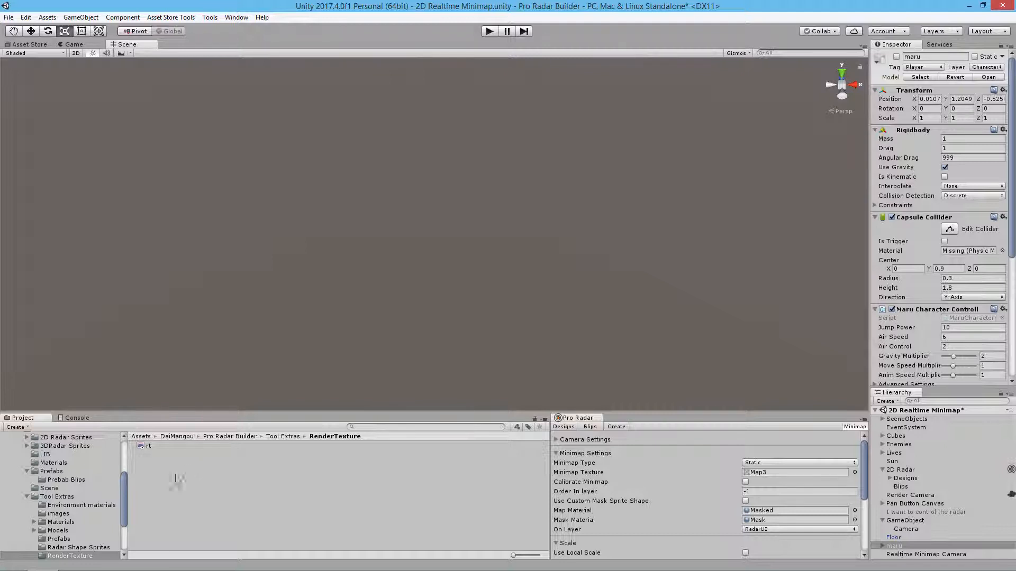
- Open the Shaped Radar scene from the project's Scene folder, discarding the changes to the 2D Realtime Minimap scene
click(48, 489)
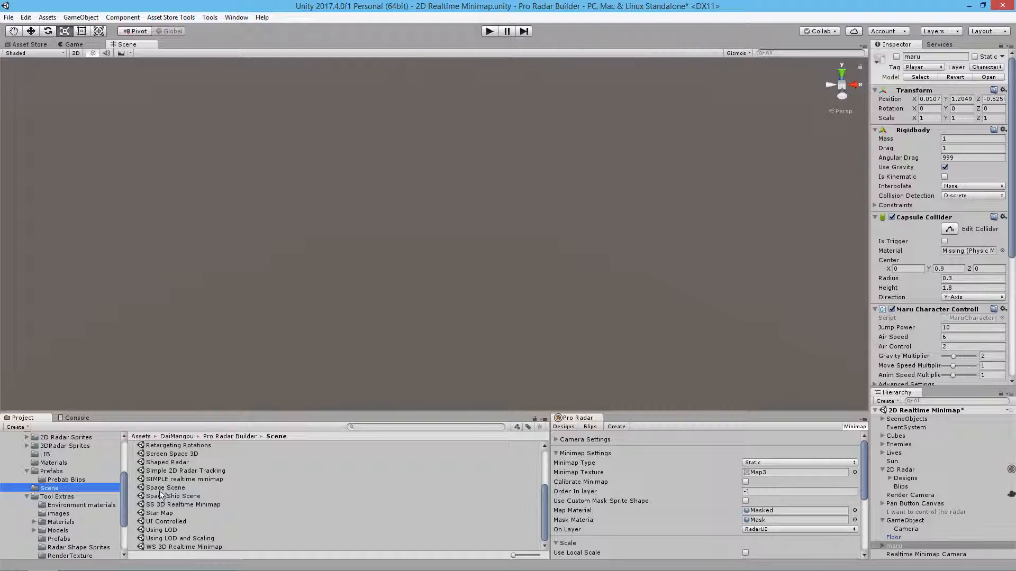
double_click(163, 464)
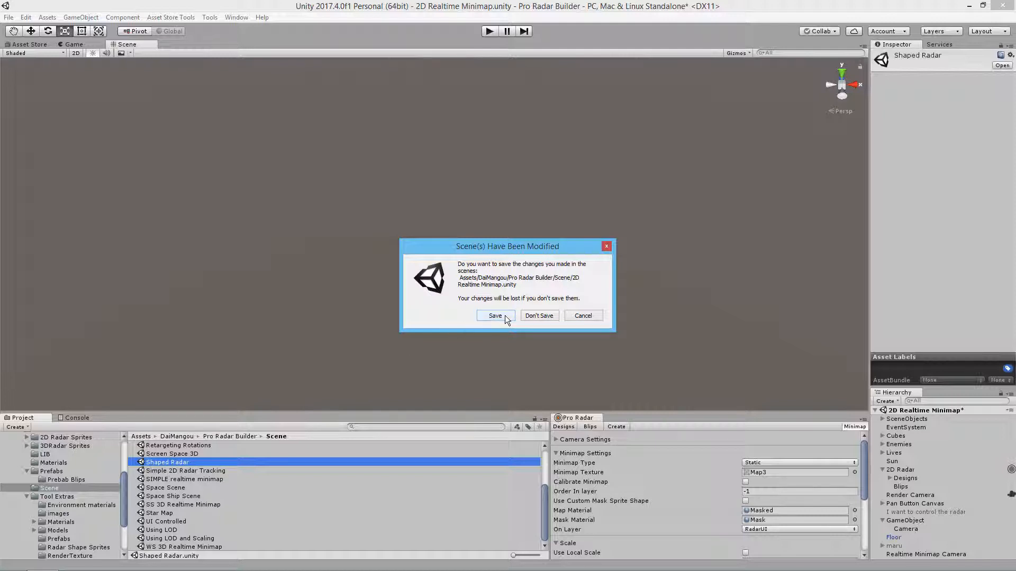
click(537, 318)
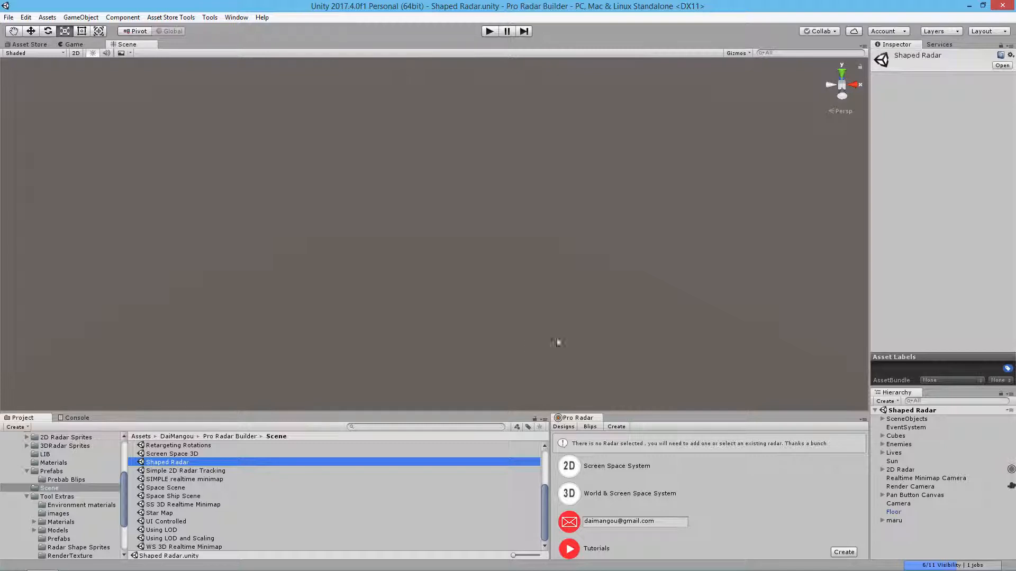
- Show the 2D Radar's minimap settings with its scale settings collapsed, and frame the radar closely in the scene view
click(899, 470)
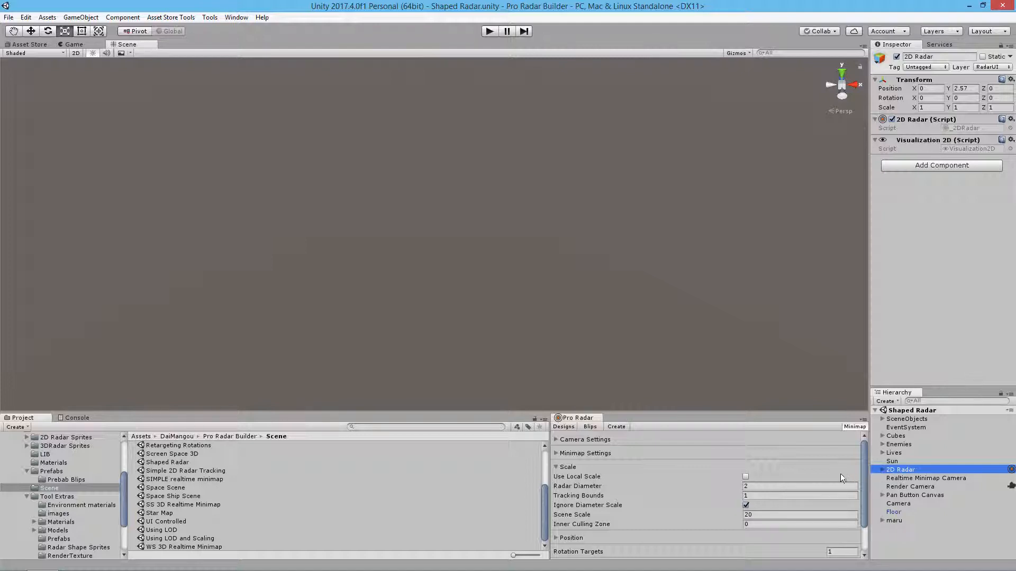
click(564, 427)
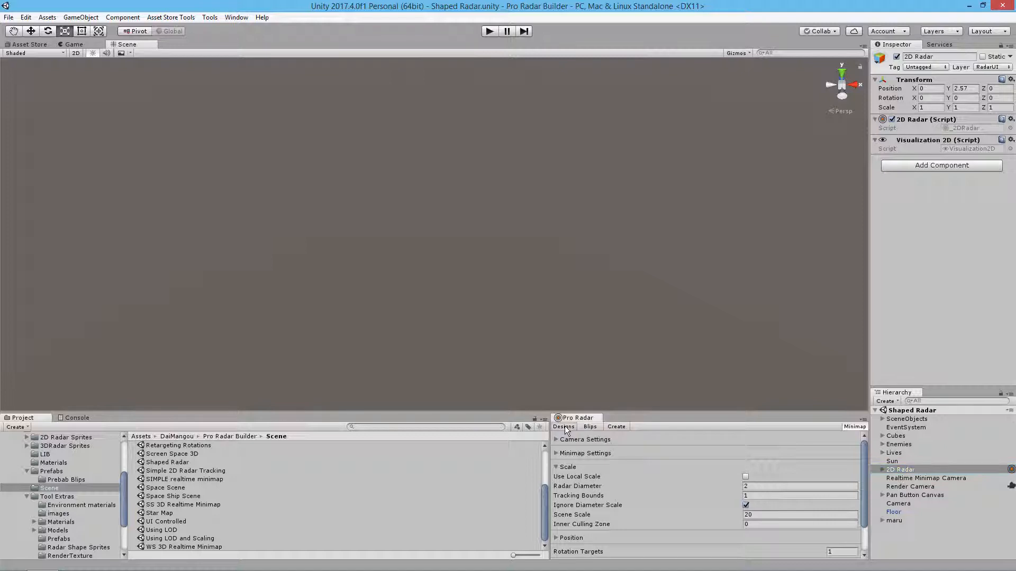
click(555, 468)
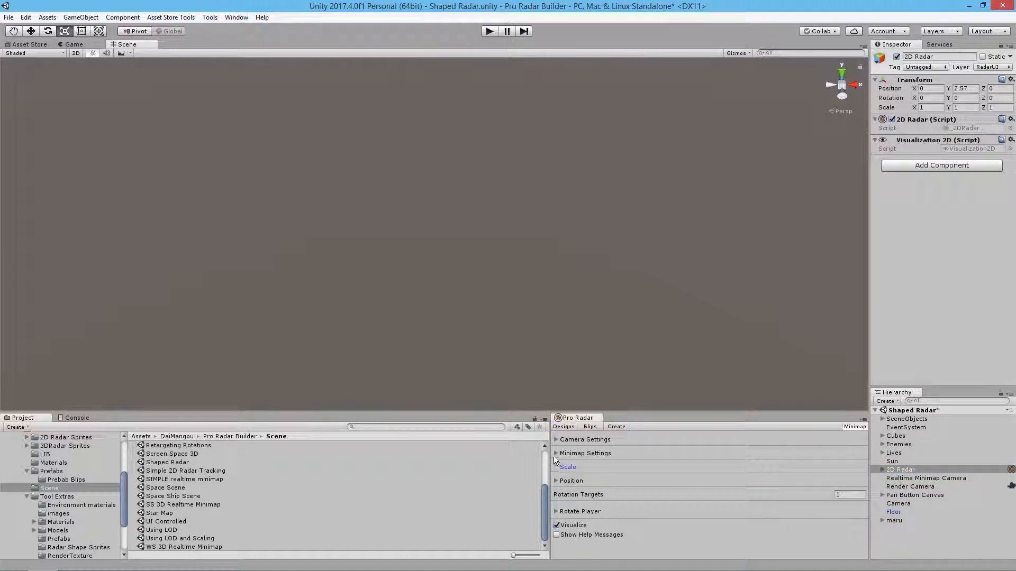
click(554, 454)
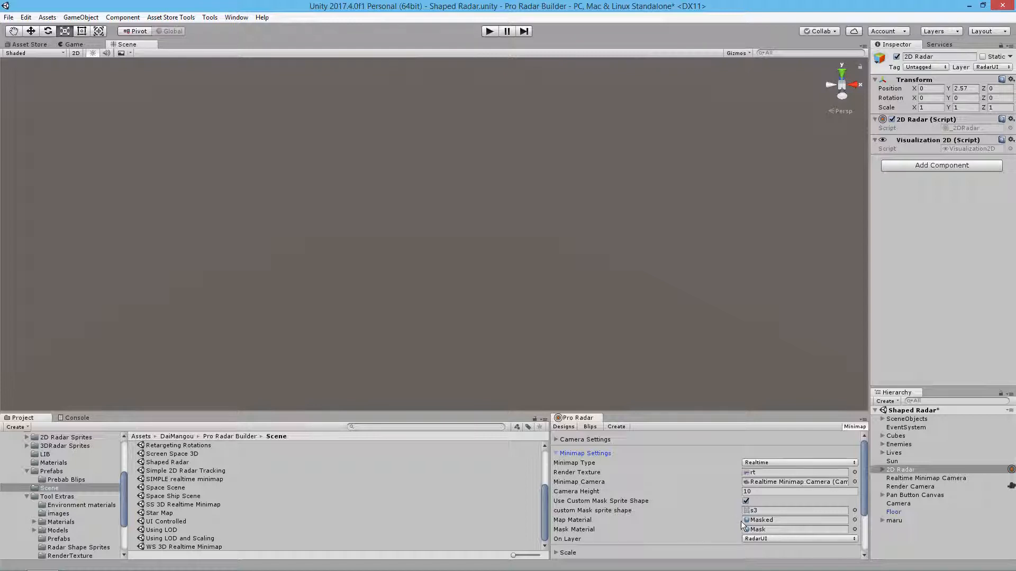
click(903, 462)
click(902, 470)
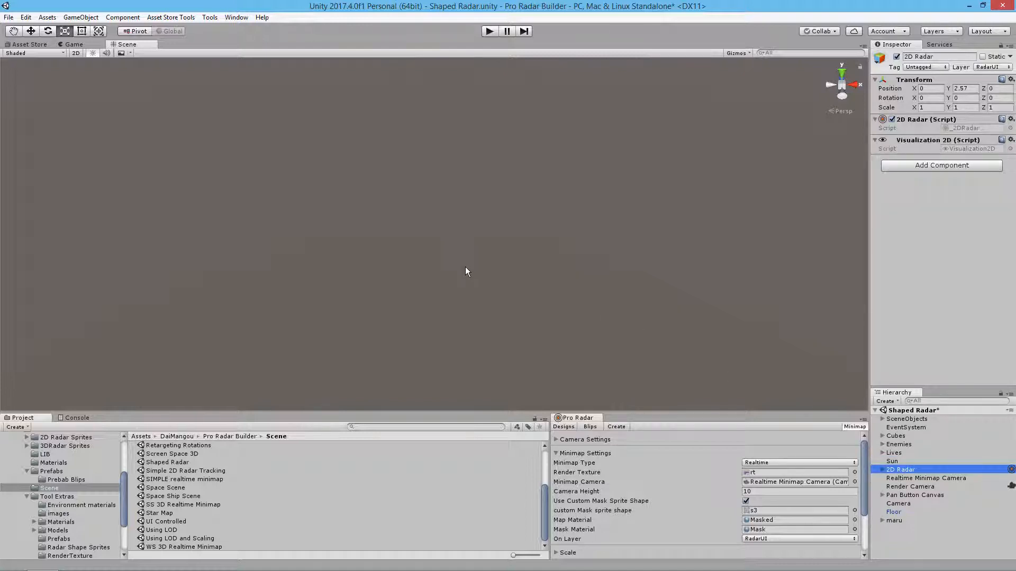
key(f)
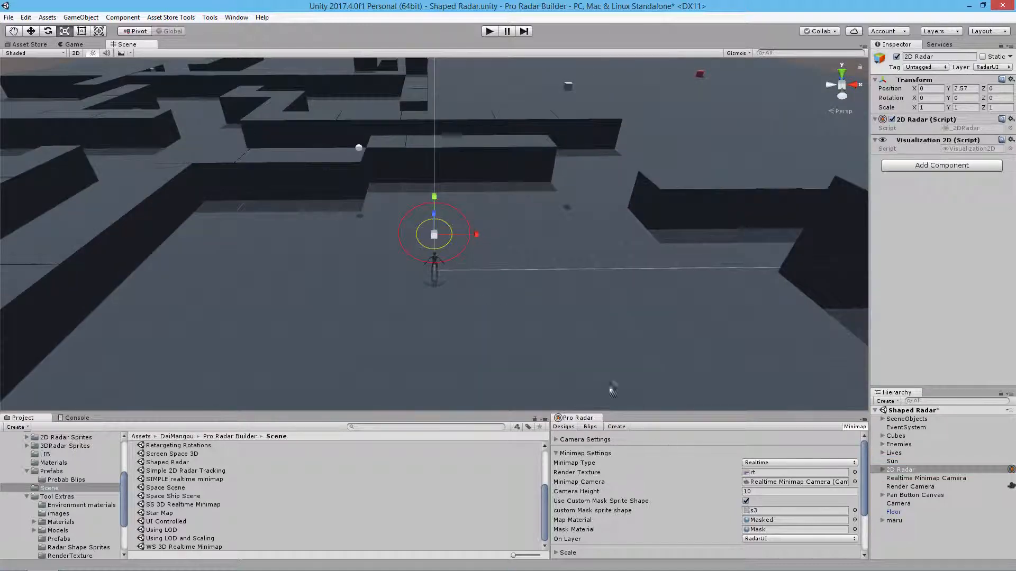
scroll(545, 333, up, 4)
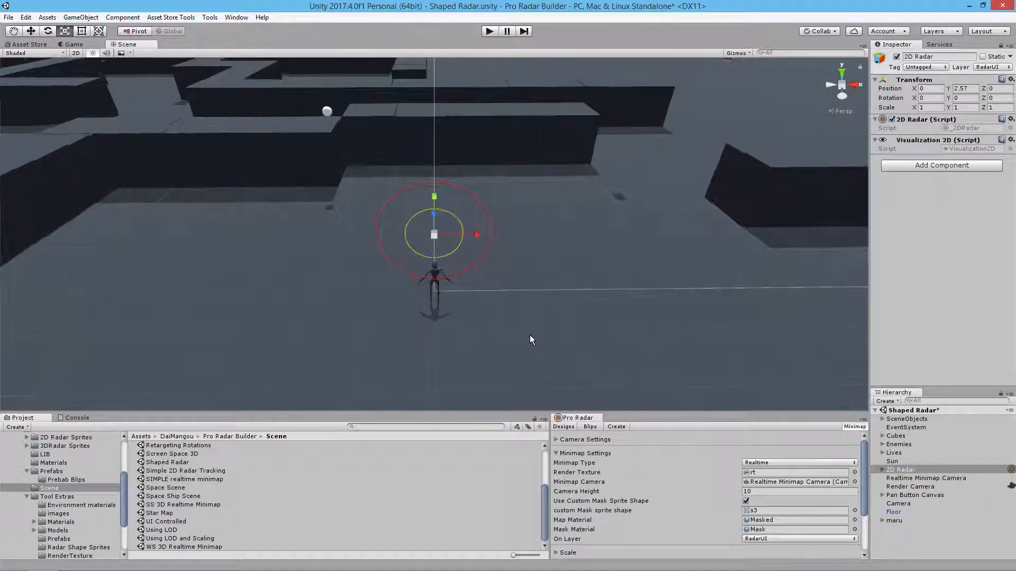
scroll(528, 338, up, 2)
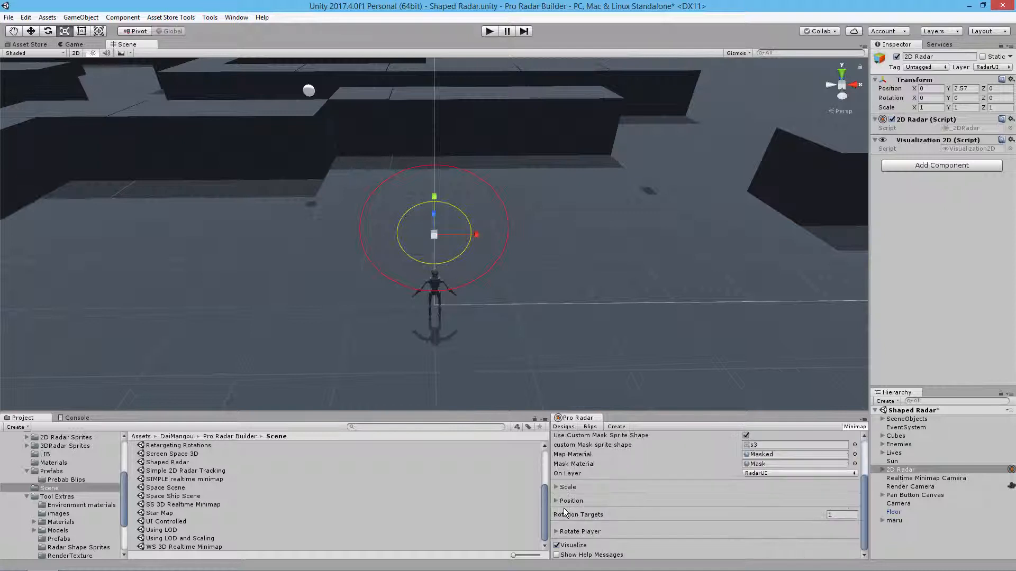
- Expand the 2D Radar's scale settings and look through the sprites available for the custom mask shape without choosing another
scroll(564, 500, down, 3)
click(558, 488)
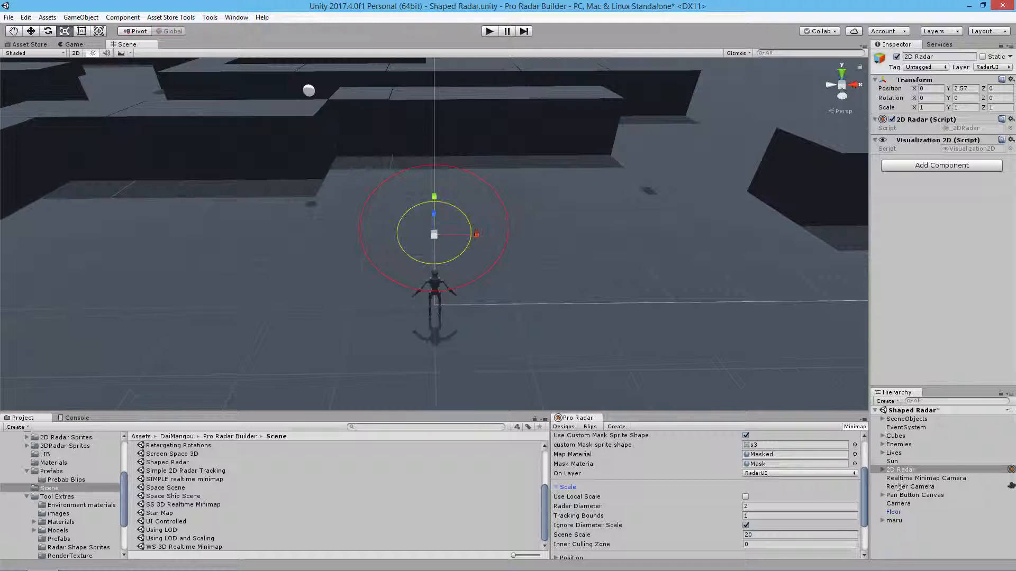
scroll(768, 457, up, 3)
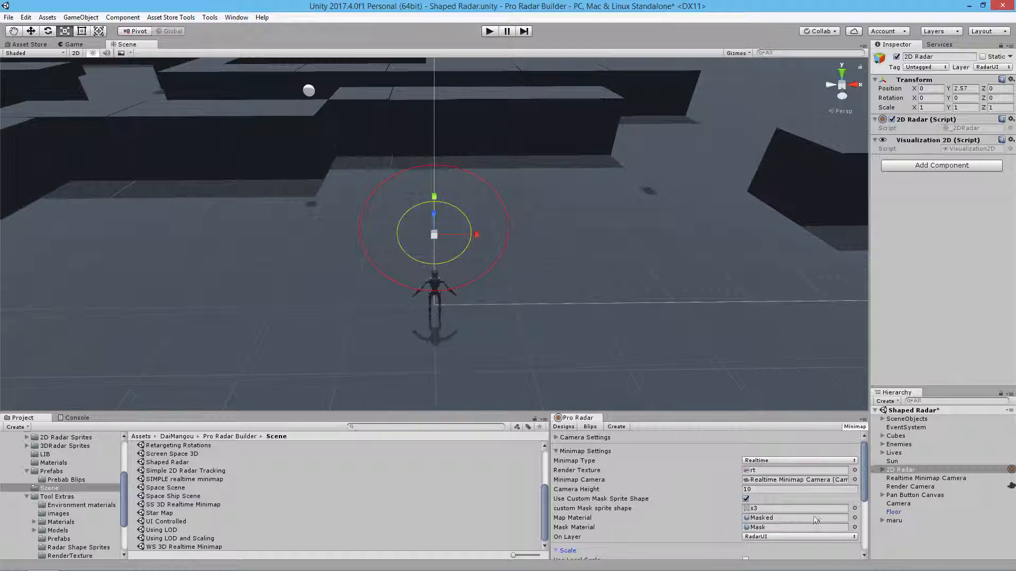
click(854, 508)
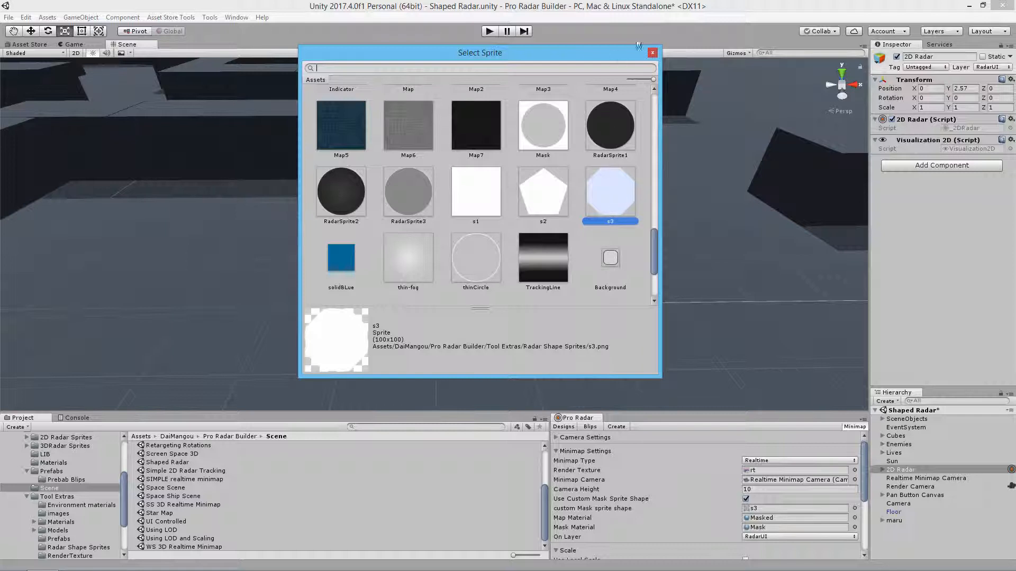
click(653, 52)
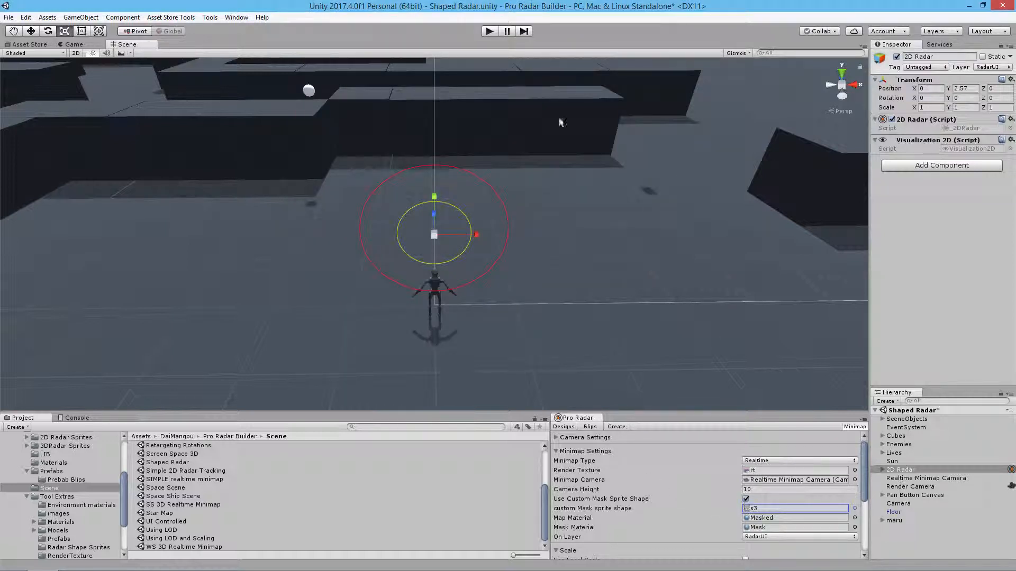
- Test the custom-shaped realtime minimap by running the scene and walking and turning the character, and stop the scene
click(490, 31)
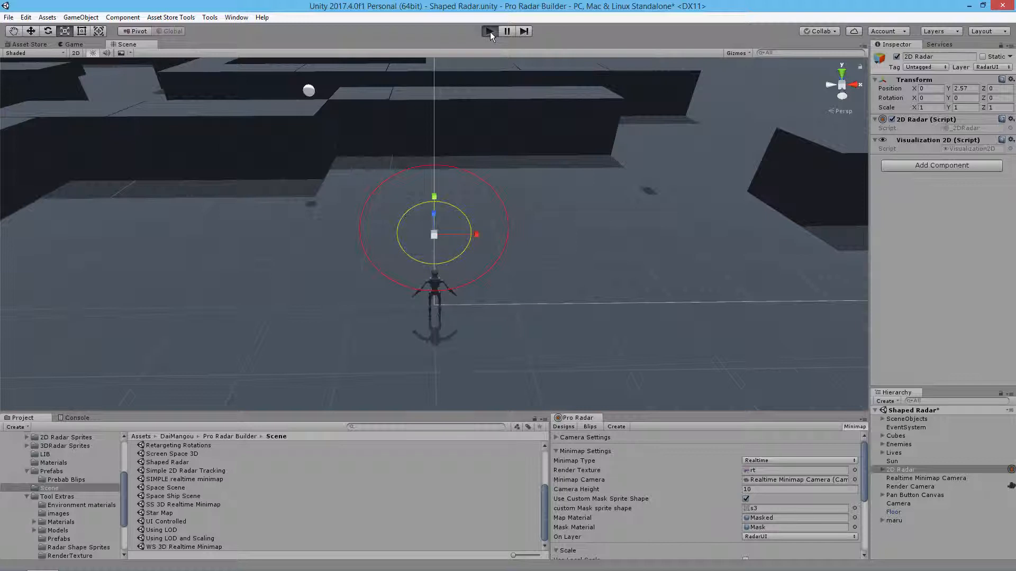
click(490, 32)
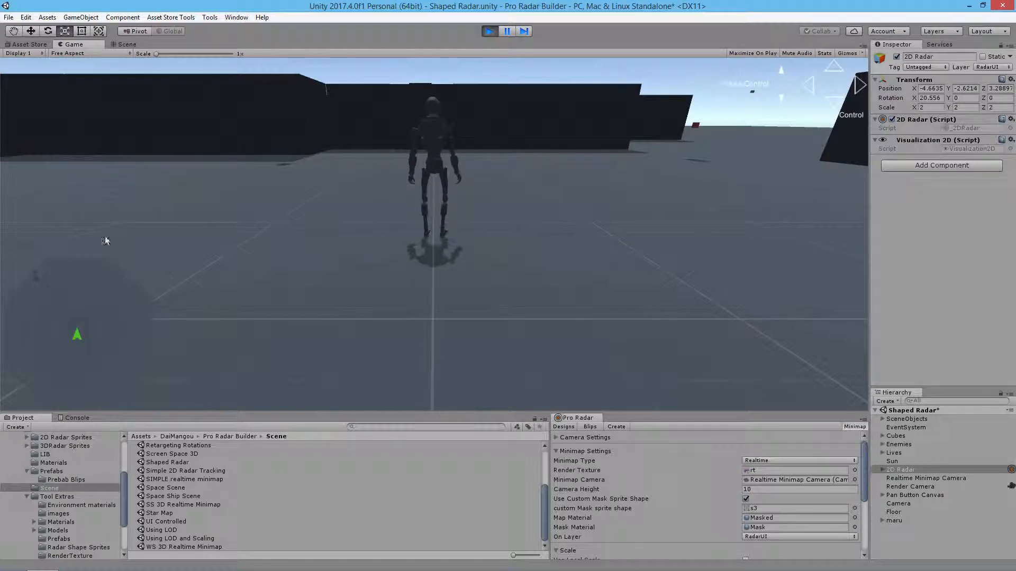
key(w)
key(d)
key(d)
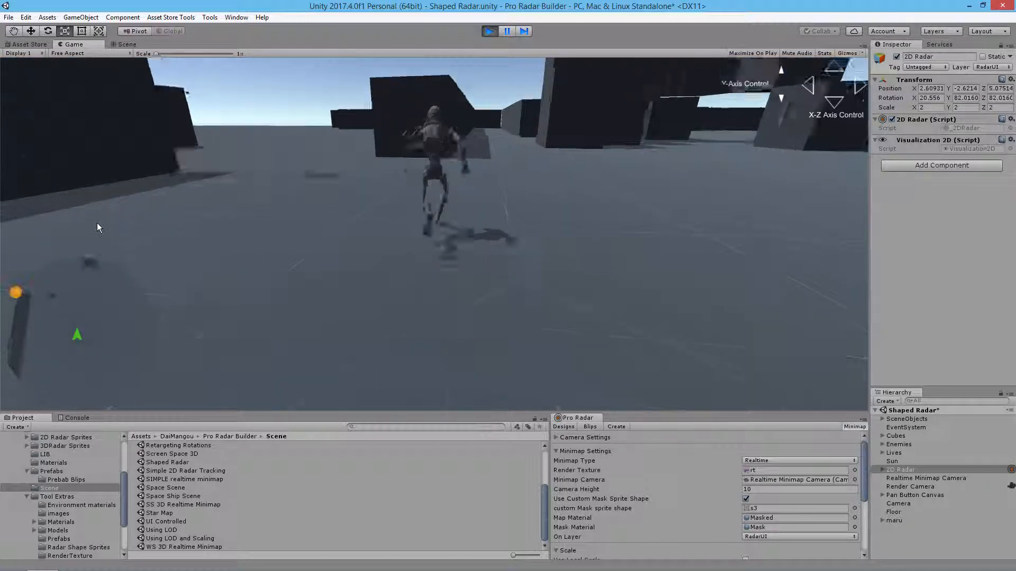
key(a)
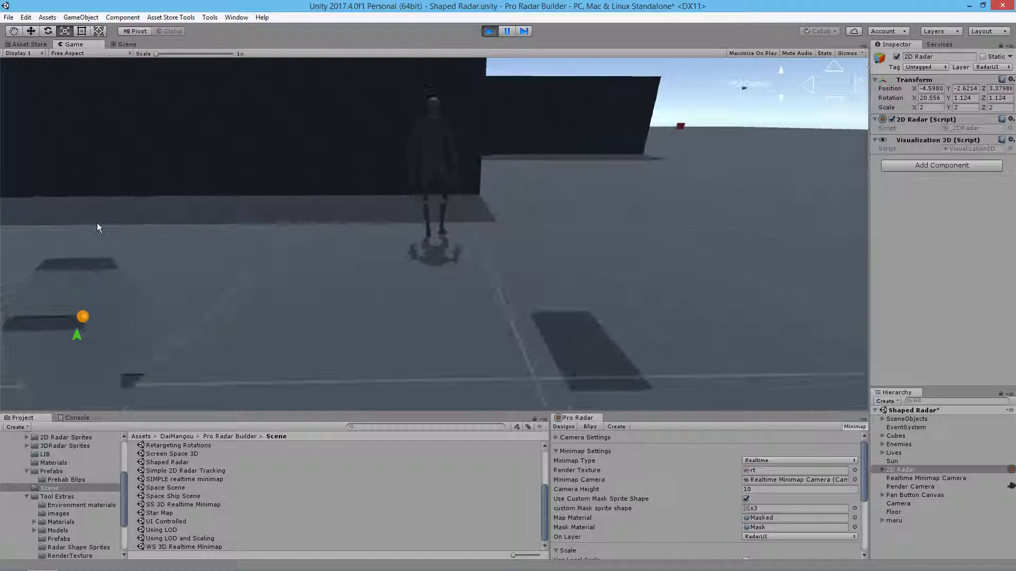
key(d)
key(d)
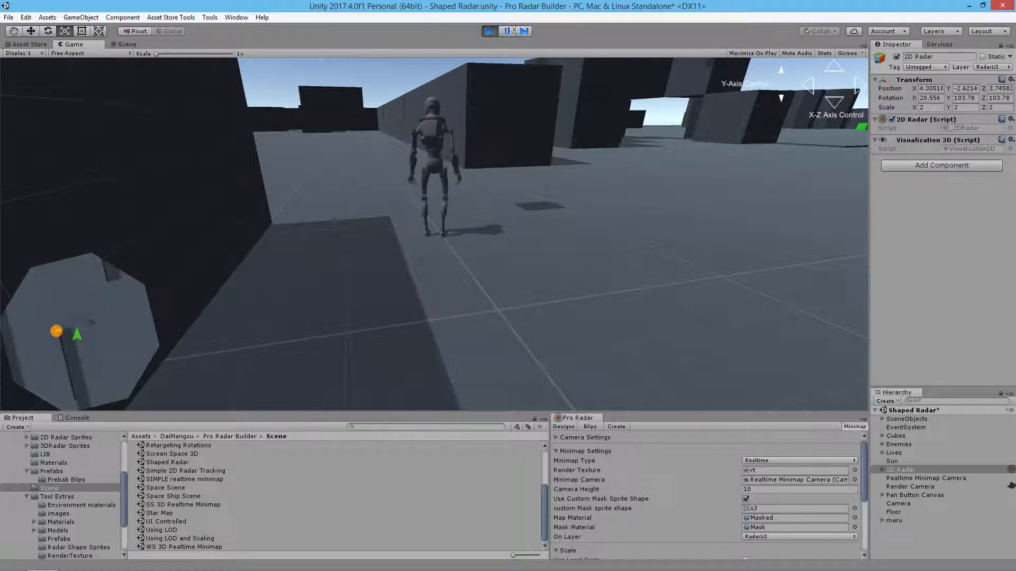
click(490, 32)
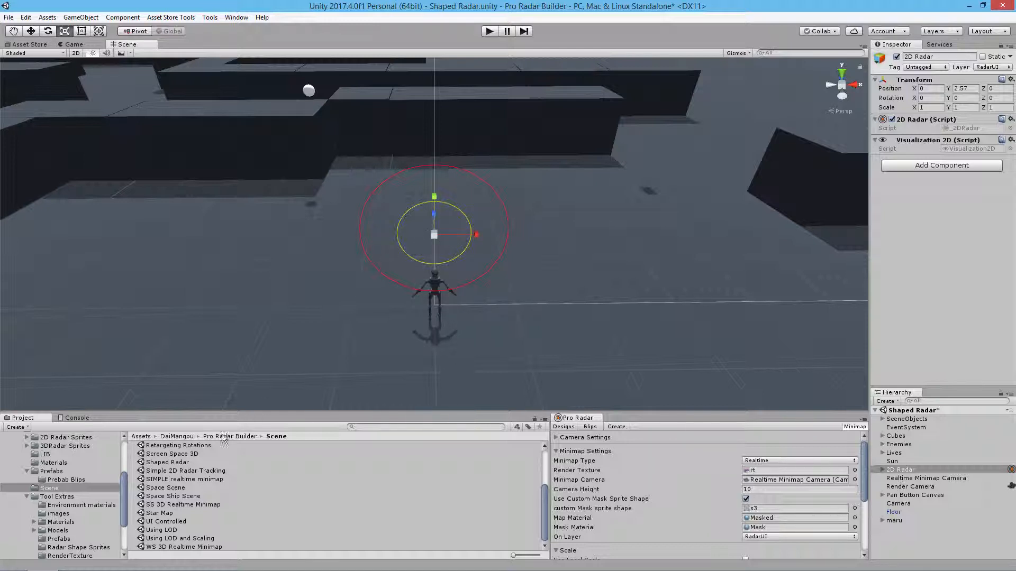
- Open the FP SS 3D Radar scene, discarding the changes to the Shaped Radar scene
scroll(187, 481, up, 3)
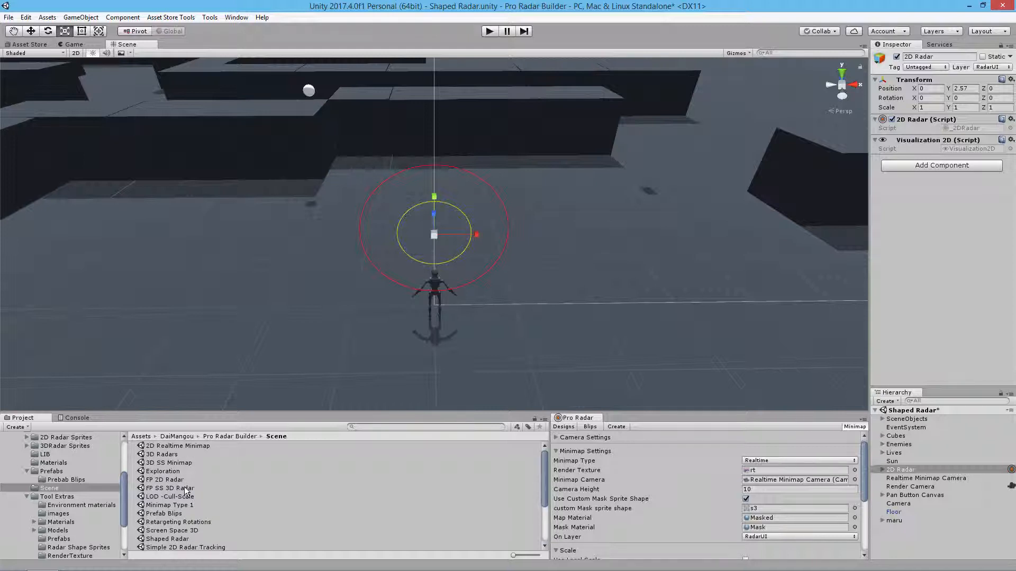
click(167, 481)
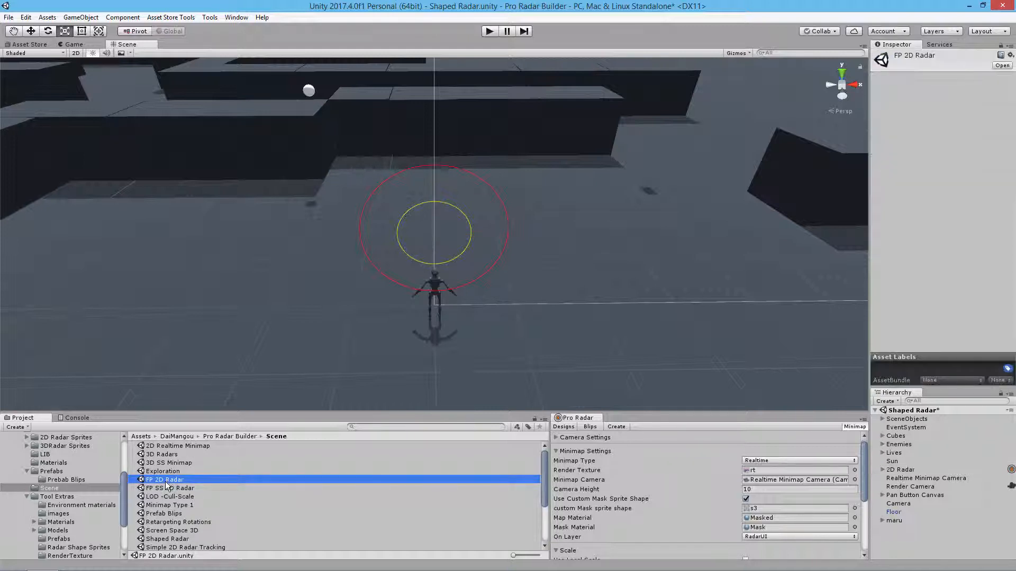
click(168, 473)
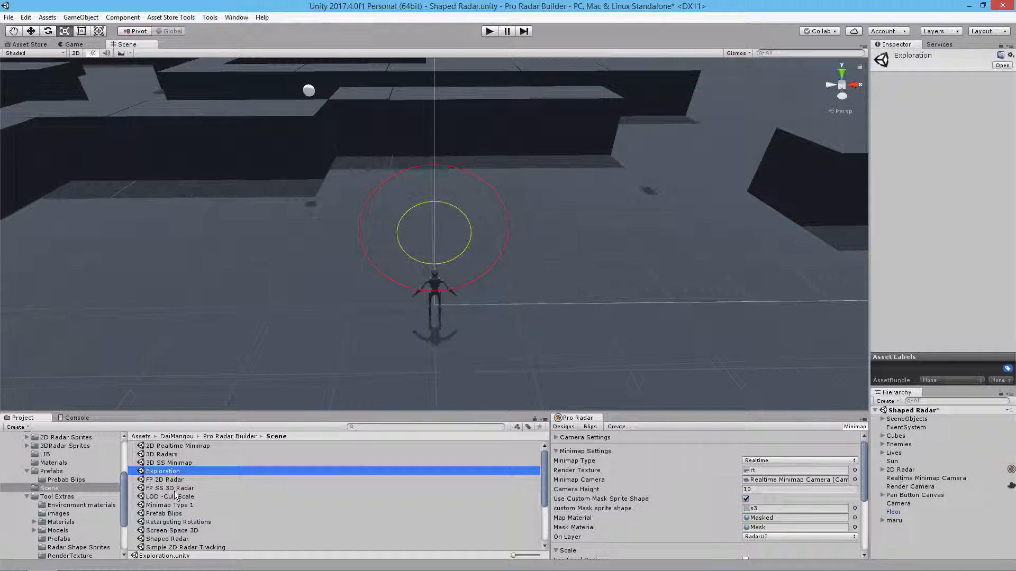
double_click(173, 490)
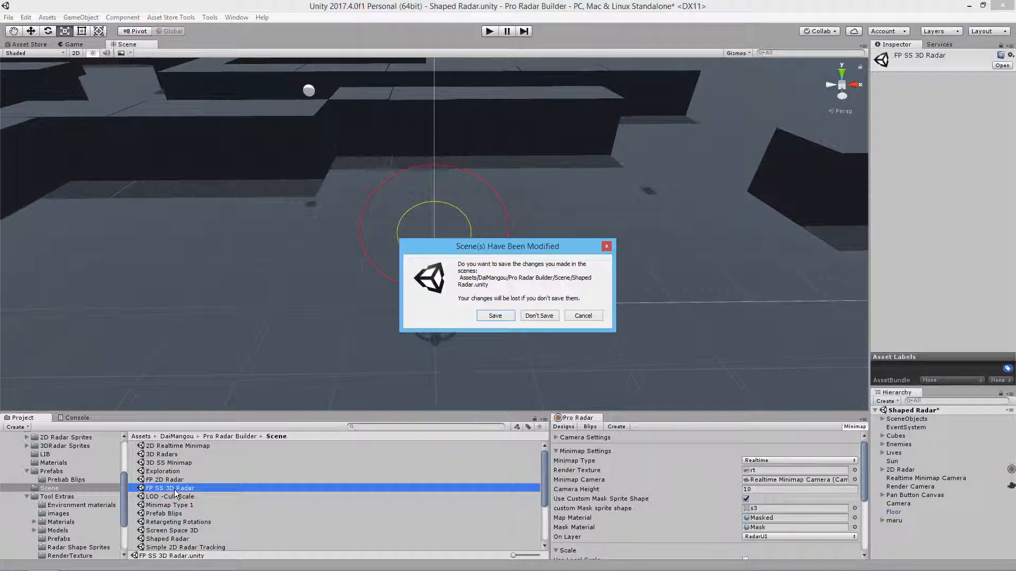
click(539, 315)
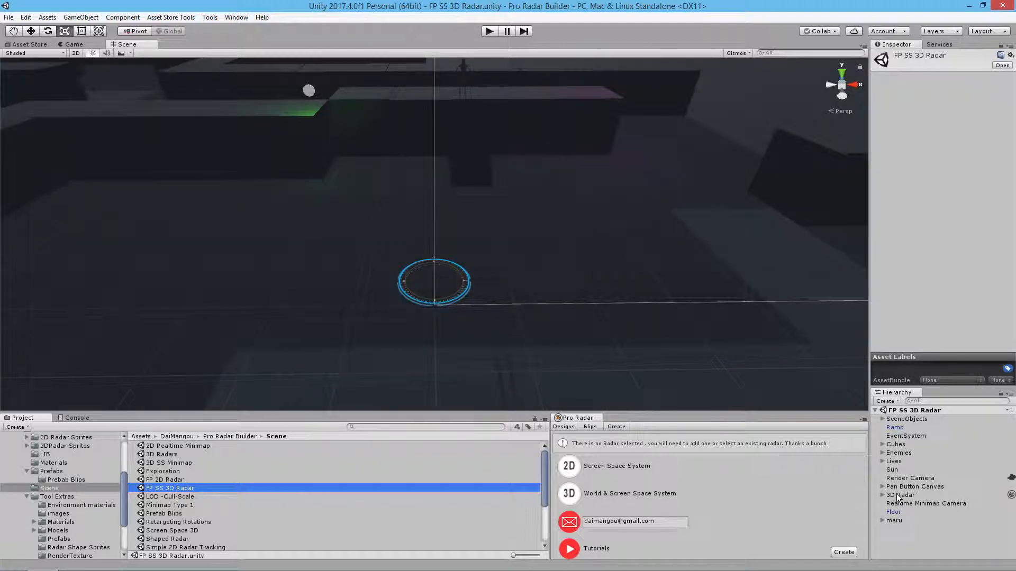
- Enable the minimap for the 3D Radar, and review and collapse its minimap settings
click(899, 496)
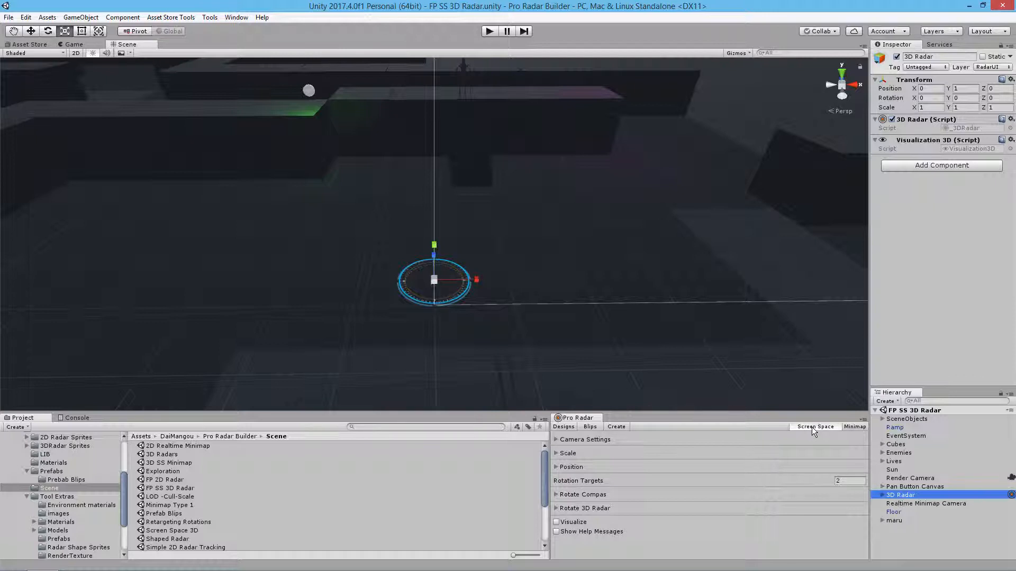
click(854, 428)
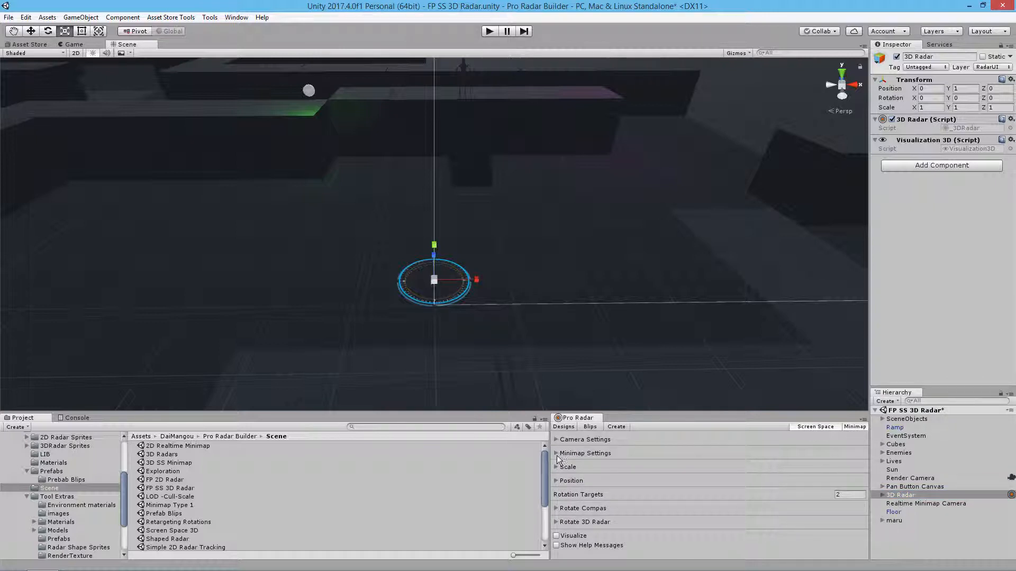
click(557, 454)
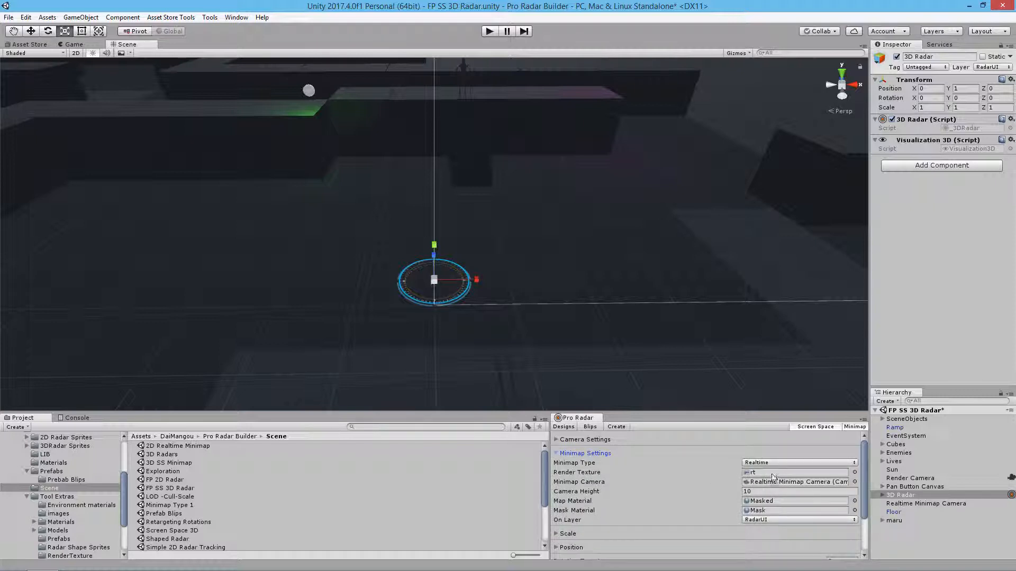
click(559, 456)
click(560, 456)
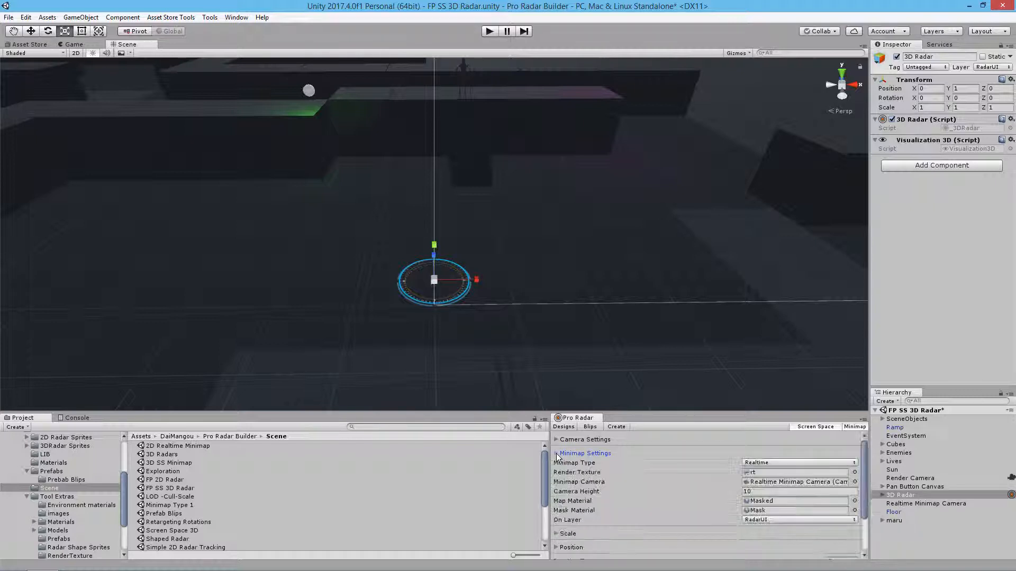
click(559, 456)
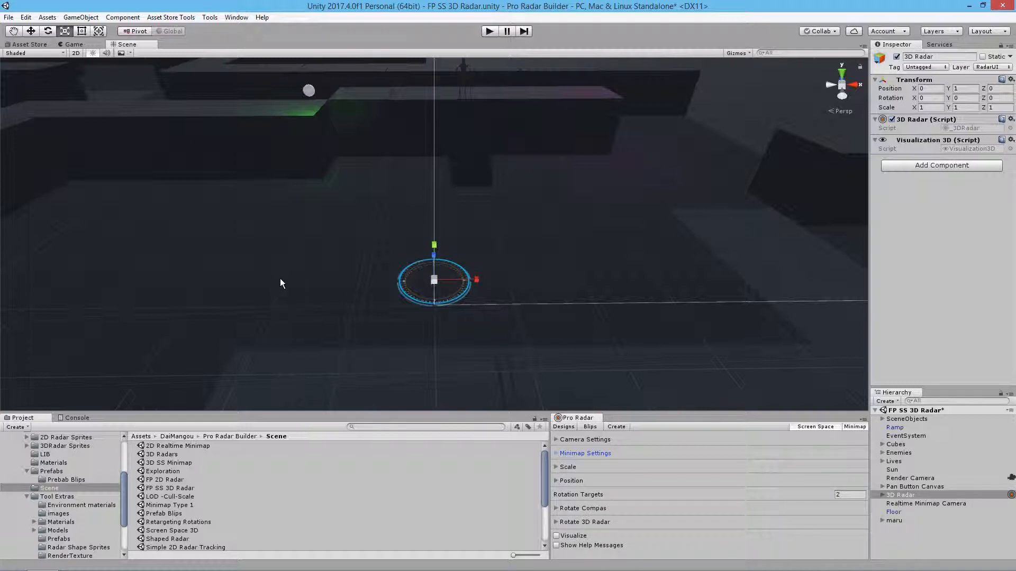
- Run the FP SS 3D Radar scene to test the first-person 3D minimap, and pause it
right_drag(302, 240, 318, 212)
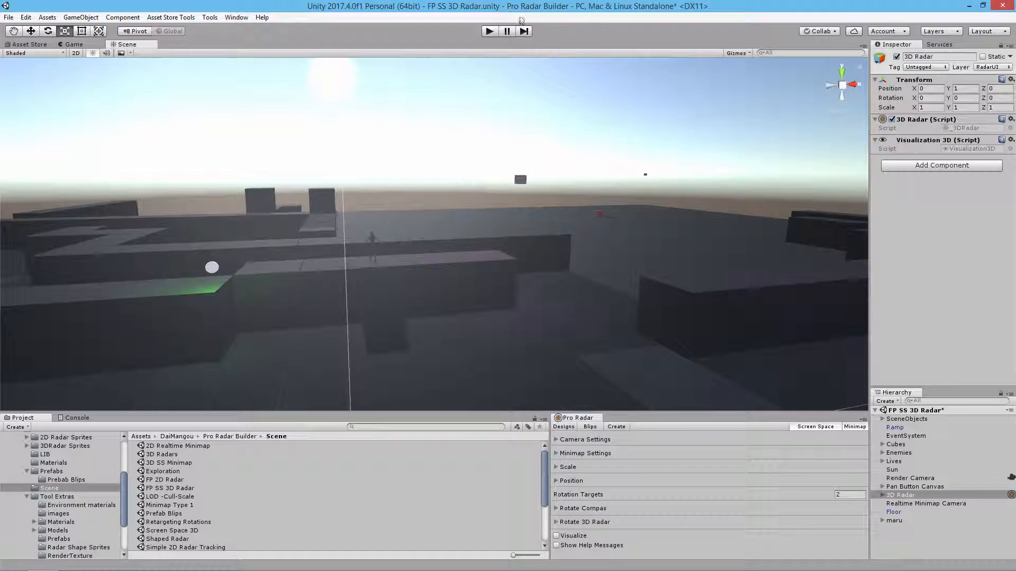
click(489, 32)
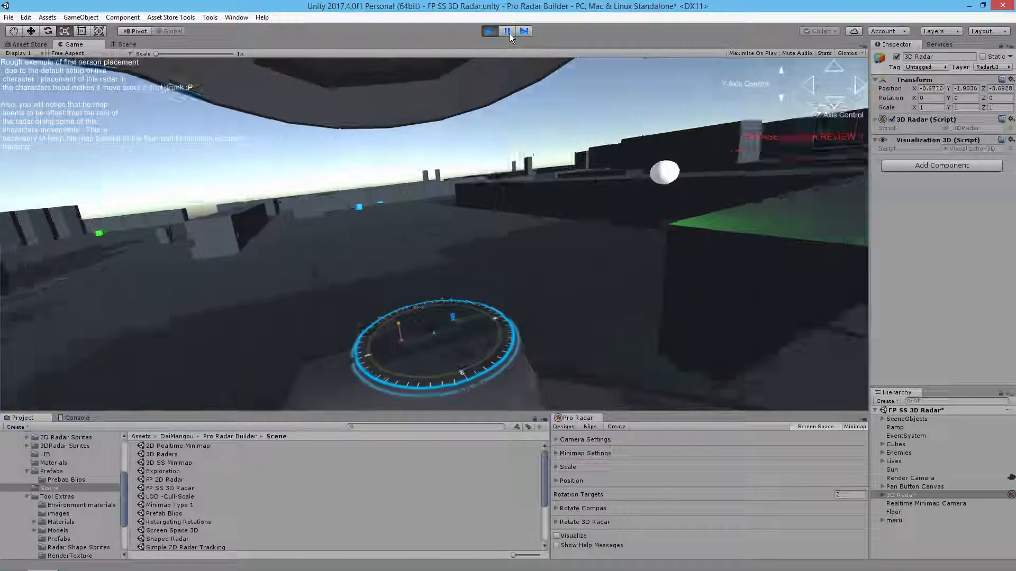
click(507, 32)
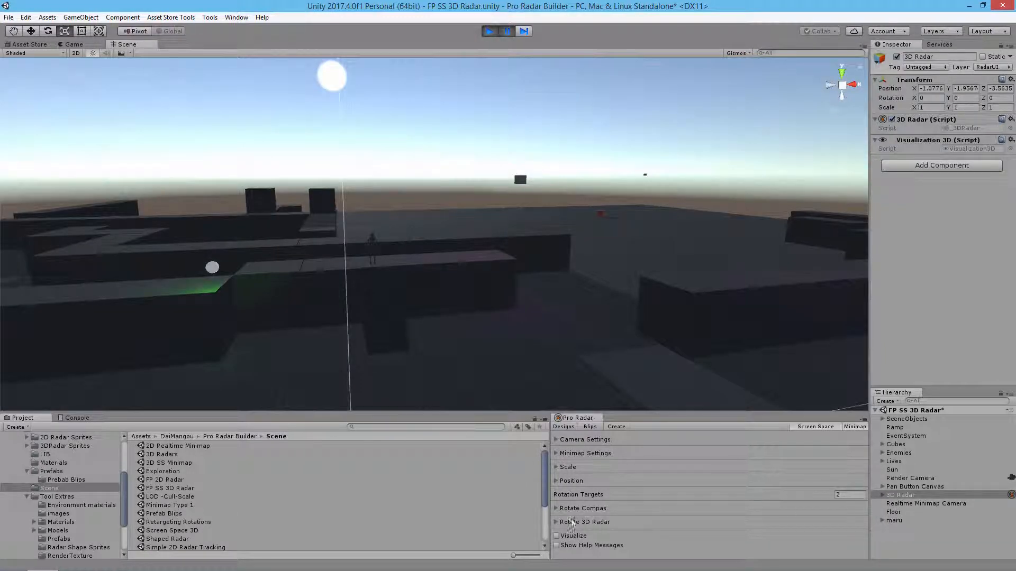
- Unfreeze the 3D Radar's X, Y and Z rotation in its Rotate 3D Radar settings, and resume the scene to test the tilting radar
click(555, 522)
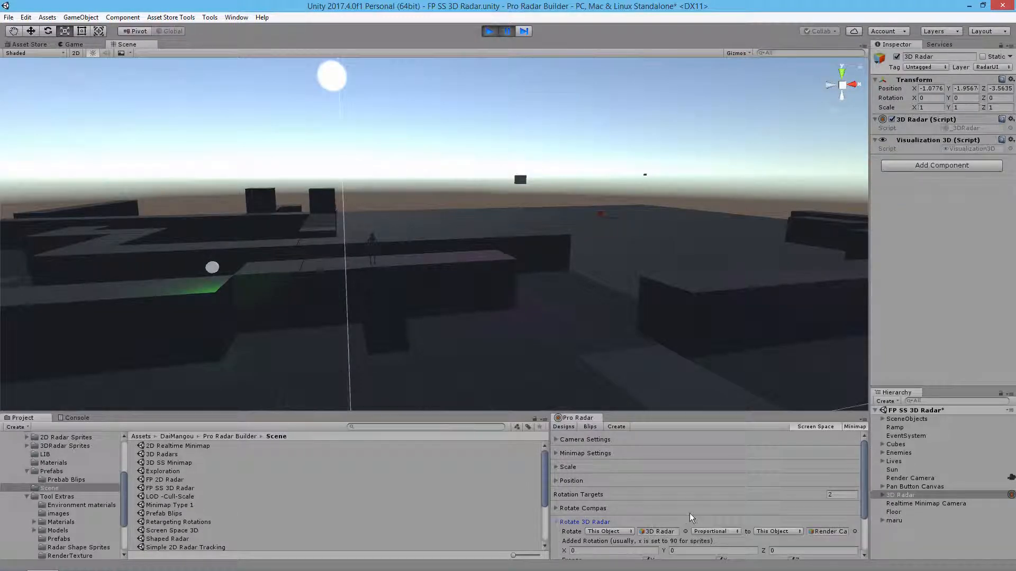
scroll(690, 513, down, 2)
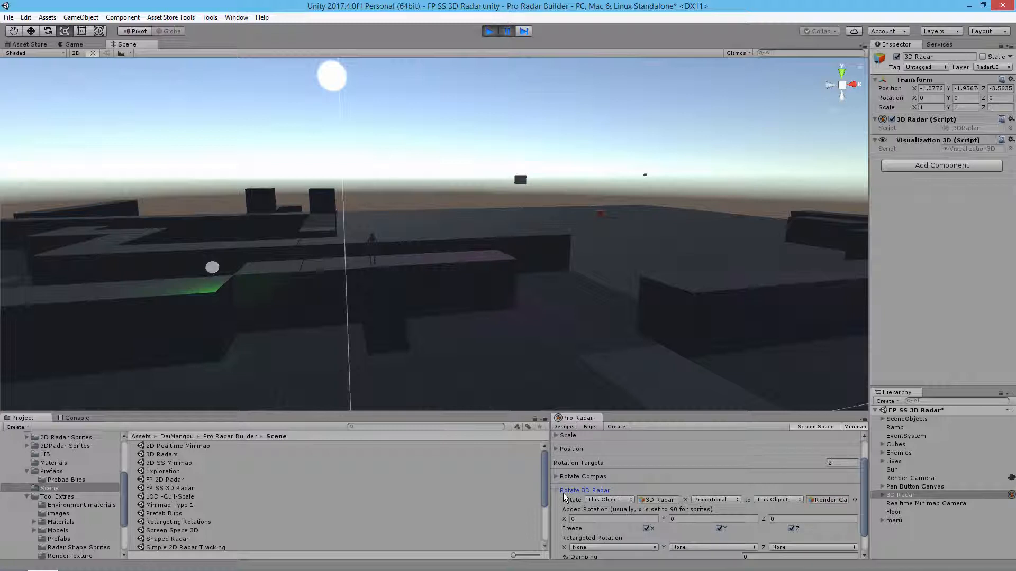
click(647, 528)
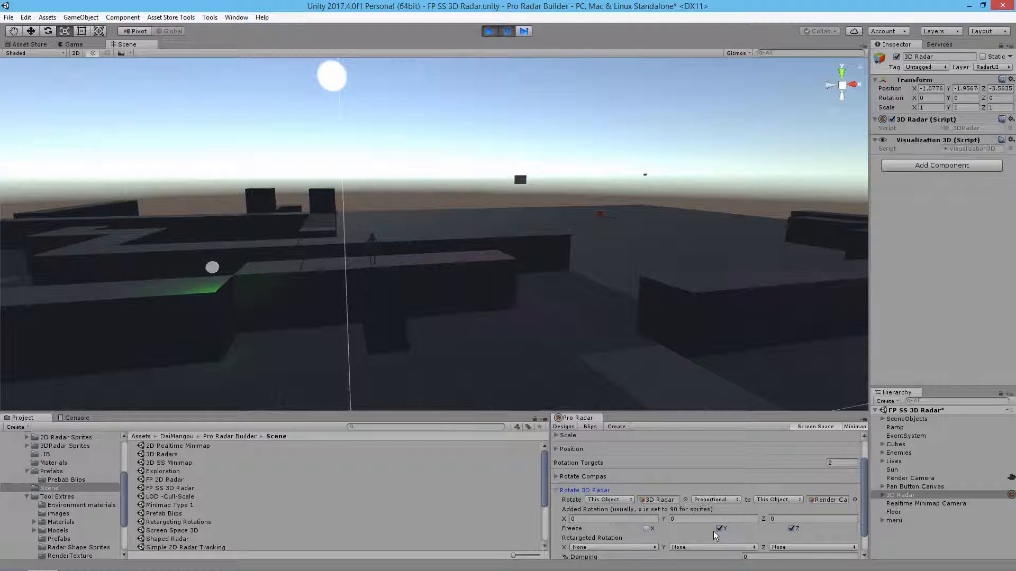
click(791, 527)
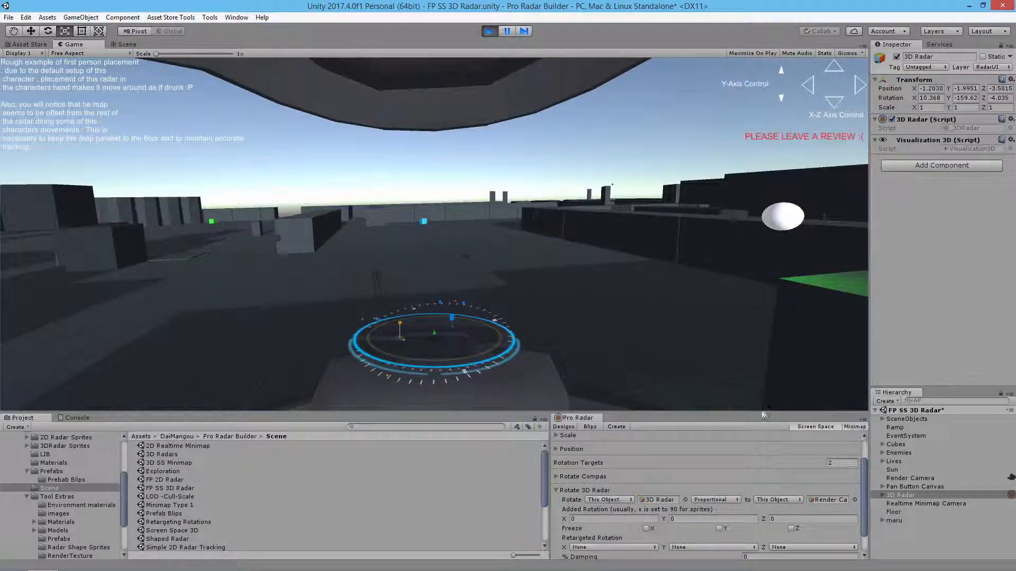
scroll(846, 439, down, 1)
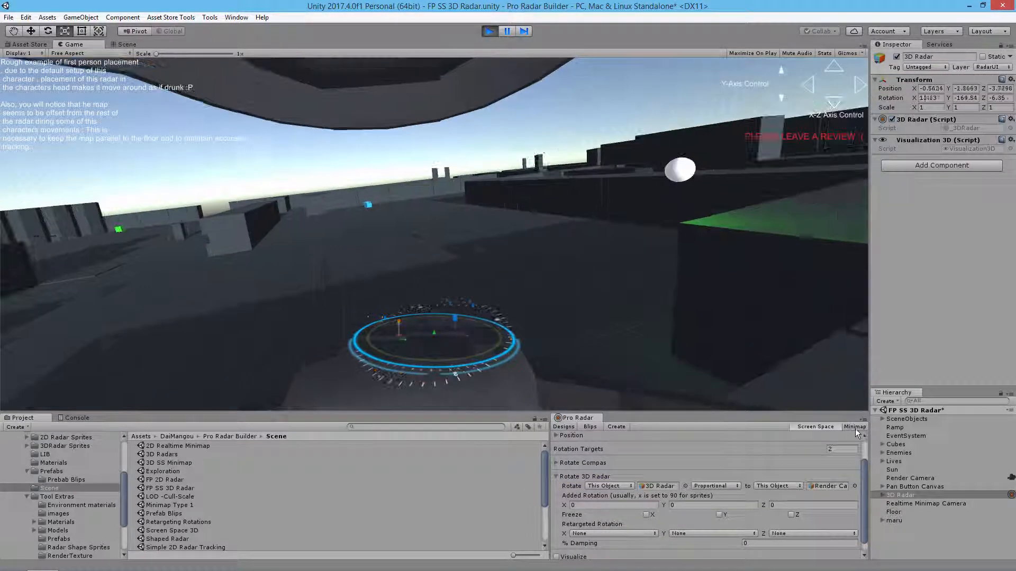
scroll(858, 435, up, 1)
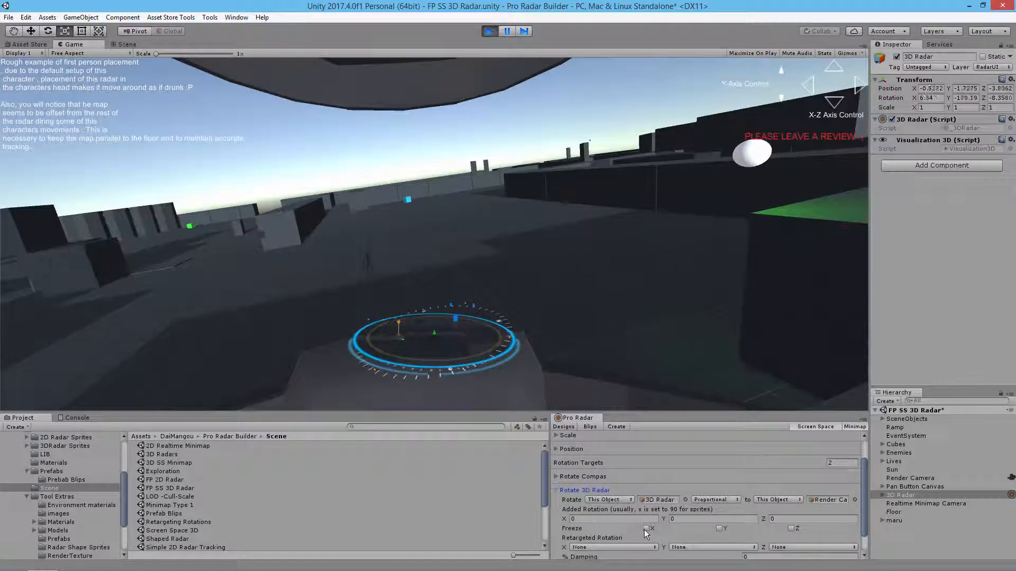
- Freeze the 3D Radar's X, Y and Z rotation again while the scene runs, and stop the scene
click(645, 529)
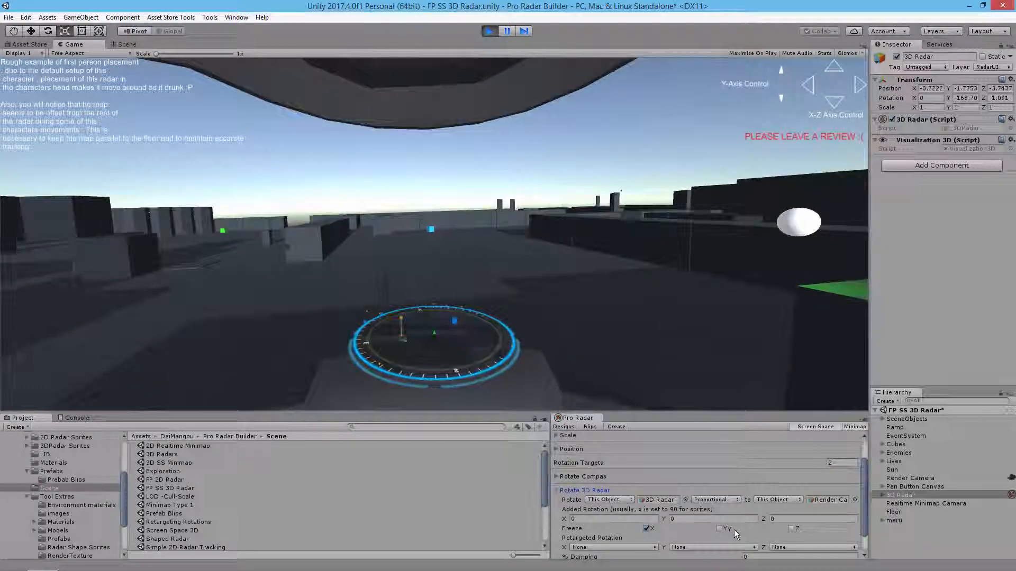
click(720, 528)
click(790, 528)
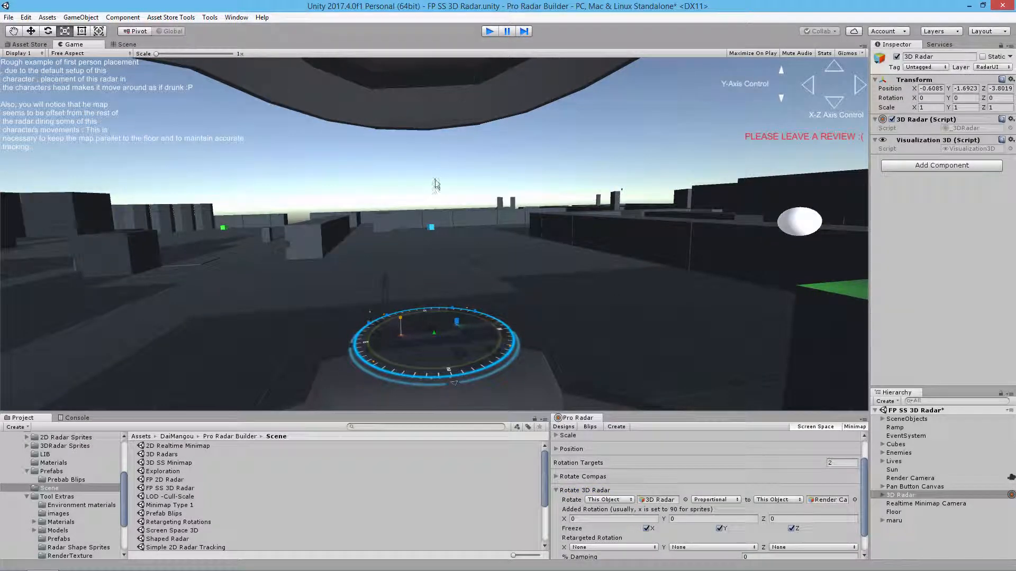
key(ctrl+p)
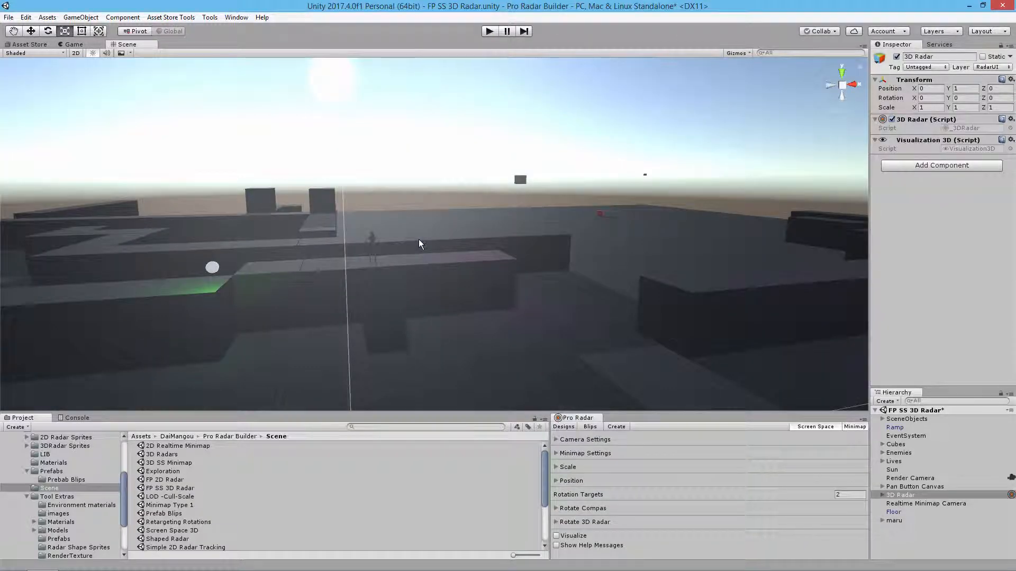